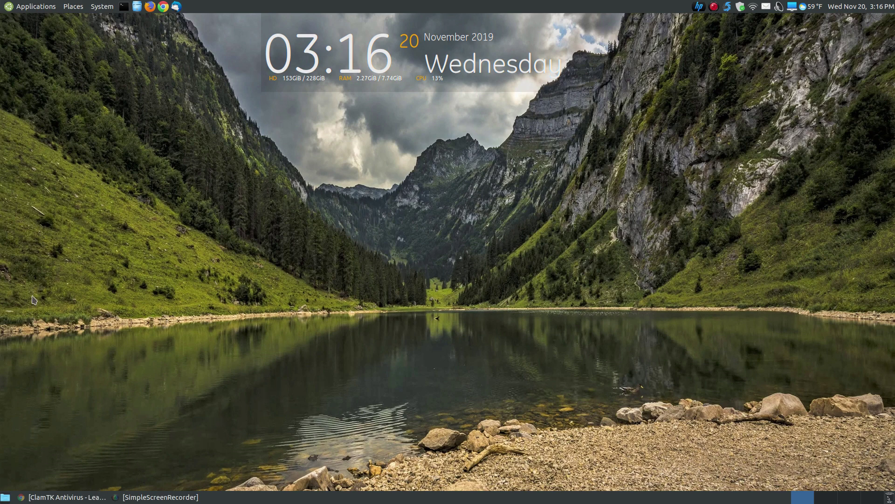
Step: Bring the ClamTK tutorial forward in Chrome and scroll through it toward the install section
click(53, 497)
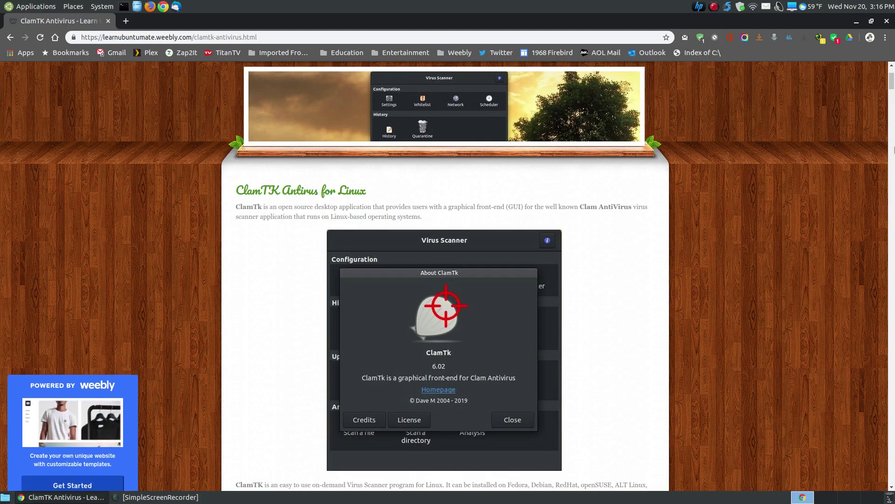
drag(892, 91, 891, 99)
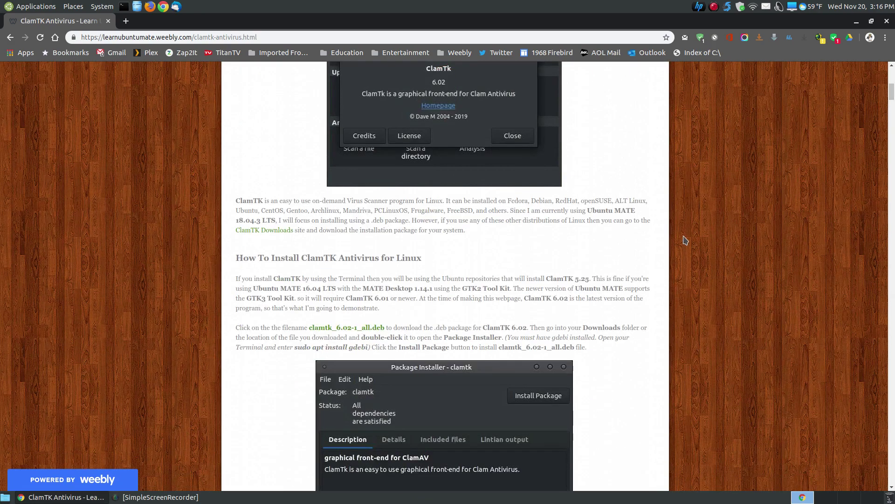
scroll(633, 273, down, 1)
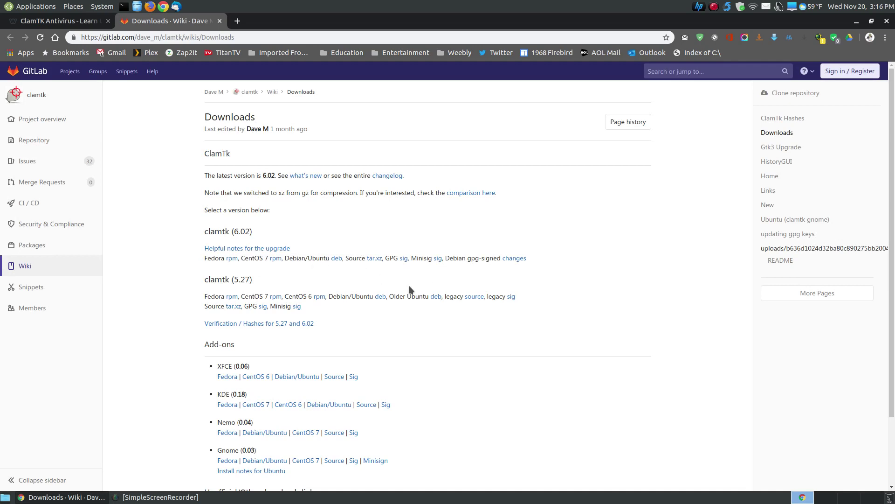
scroll(442, 388, down, 3)
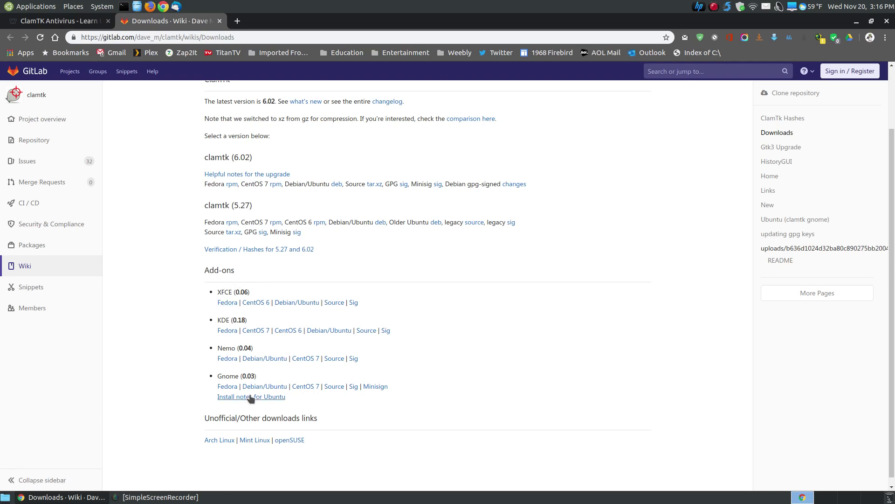
scroll(553, 362, up, 2)
scroll(554, 362, up, 1)
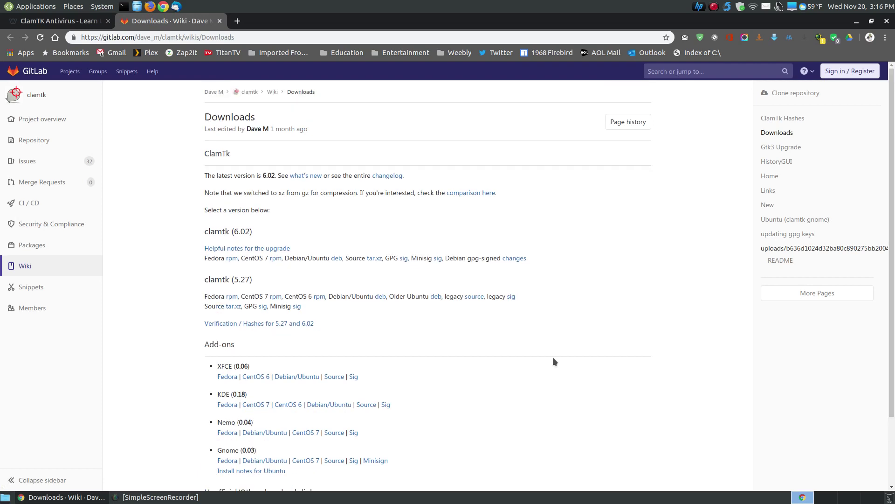
Step: Look over the ClamTk GitLab Downloads wiki page, then return to the tutorial's 'How To Install ClamTK' section
click(46, 22)
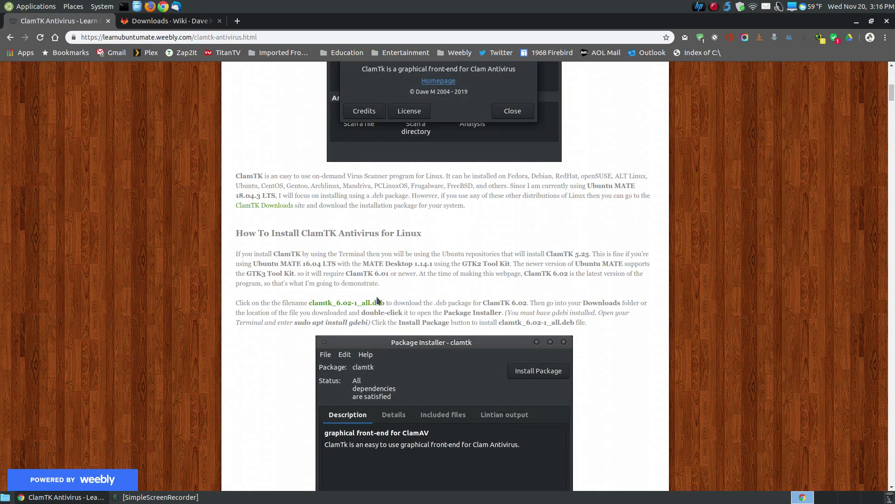
scroll(746, 332, down, 3)
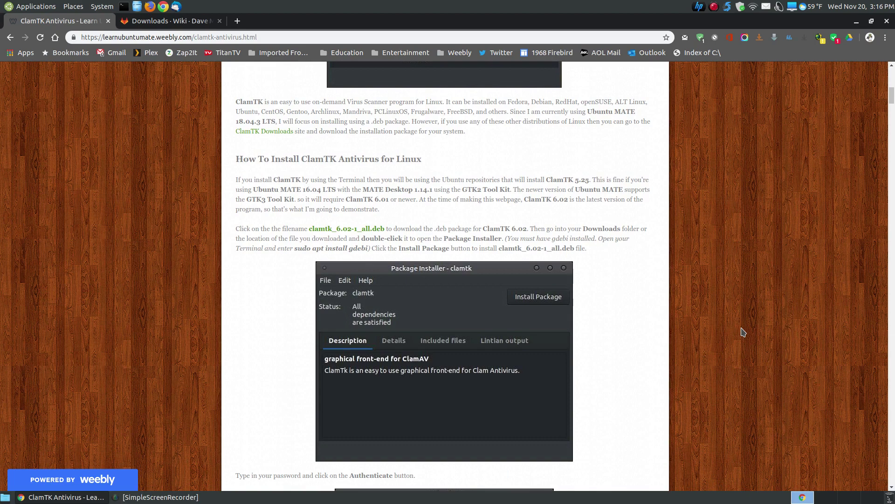
scroll(743, 332, down, 1)
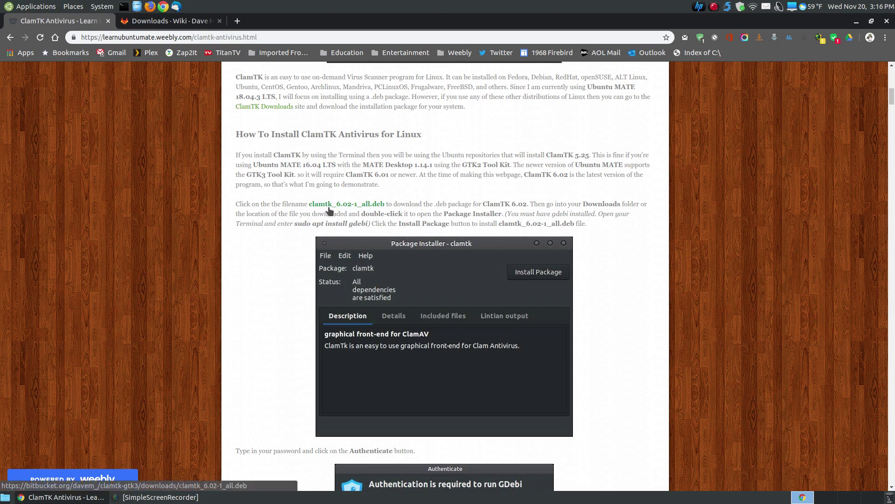
click(163, 23)
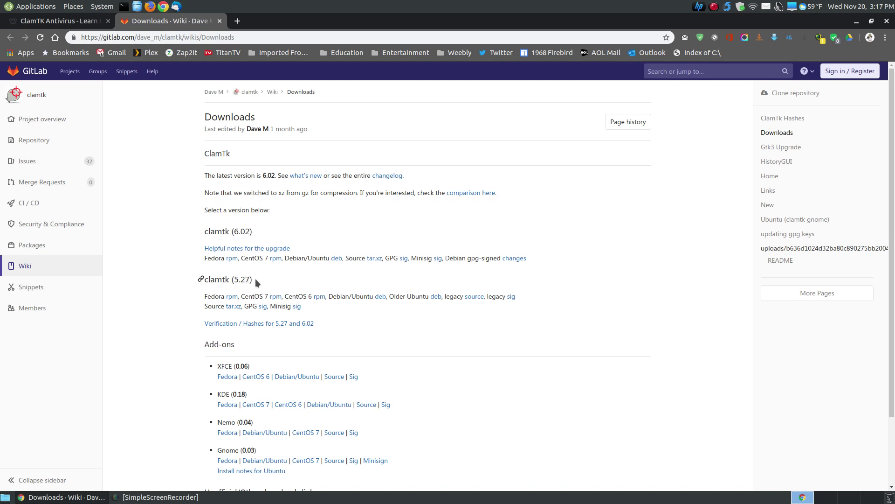
click(61, 21)
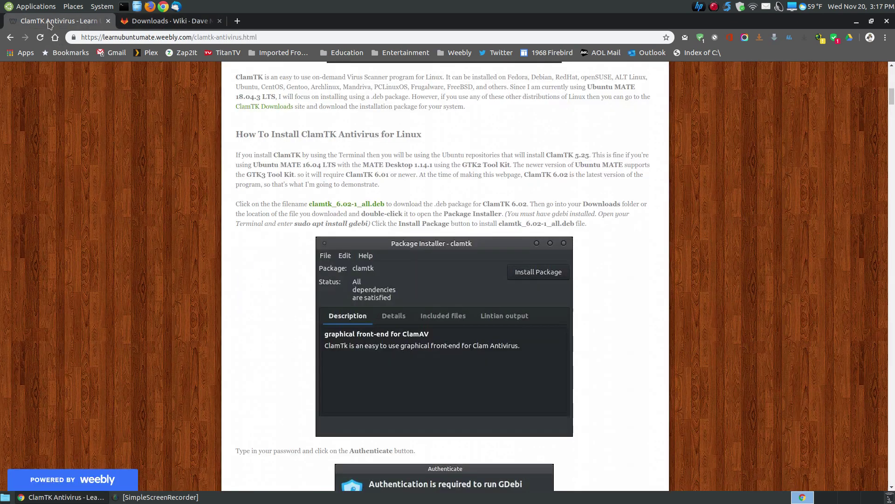
Step: Read the install steps and the 'sudo apt install gdebi' command, down to the 'Same version is already installed' screenshot
scroll(728, 326, down, 2)
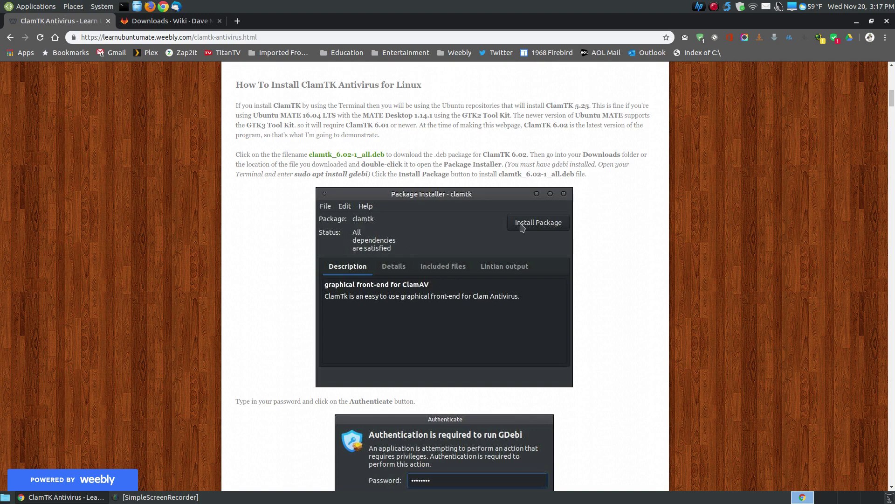
scroll(524, 226, down, 5)
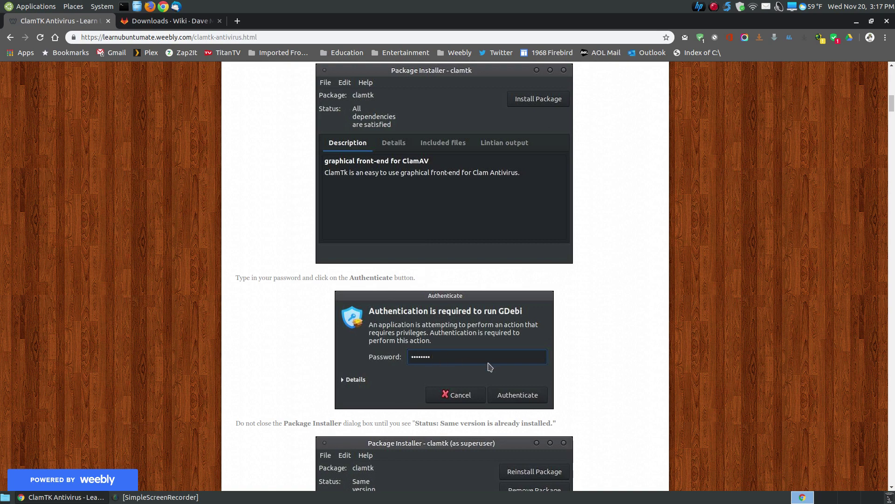
scroll(489, 368, up, 3)
scroll(490, 367, up, 2)
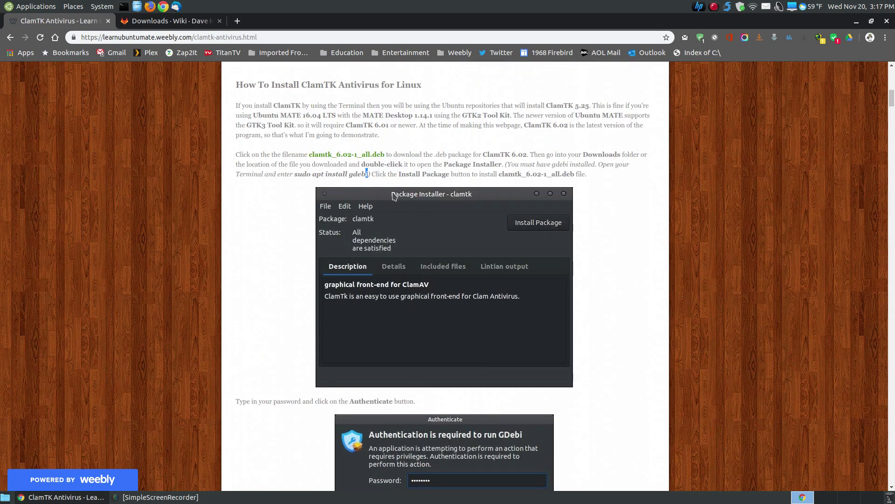
drag(368, 173, 297, 175)
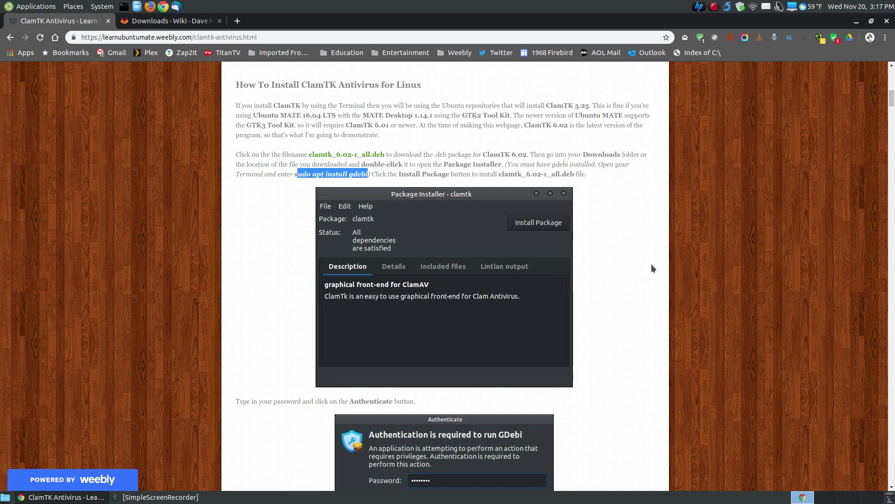
click(707, 296)
scroll(698, 303, down, 8)
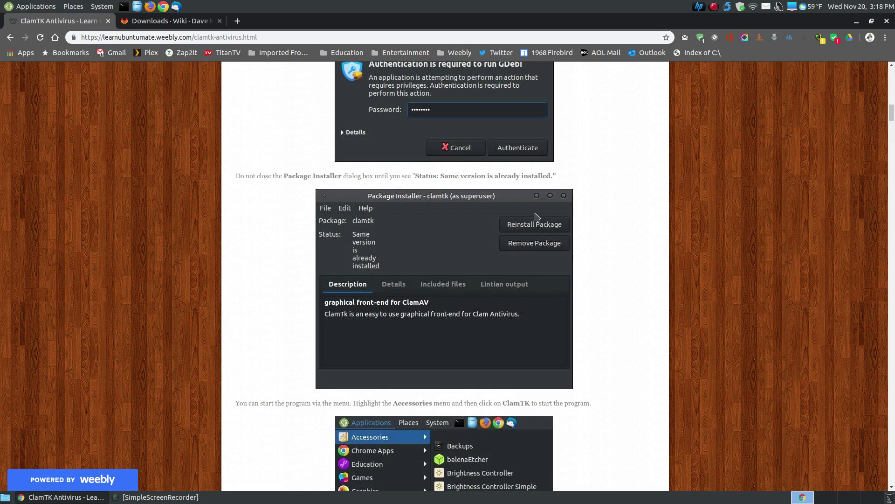
Step: Scroll past the Applications menu screenshot to the Virus Scanner main-window image
scroll(740, 381, down, 4)
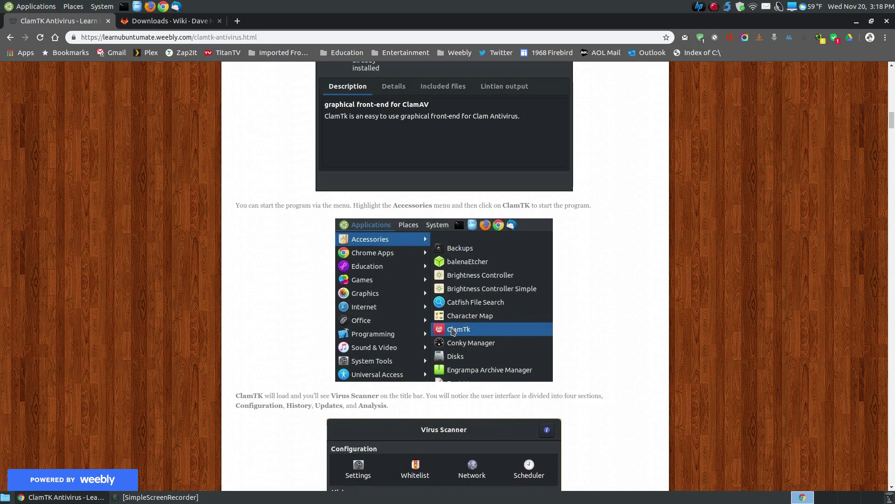
mouse_move(893, 123)
mouse_down()
mouse_move(892, 476)
mouse_move(891, 69)
mouse_move(892, 129)
mouse_up()
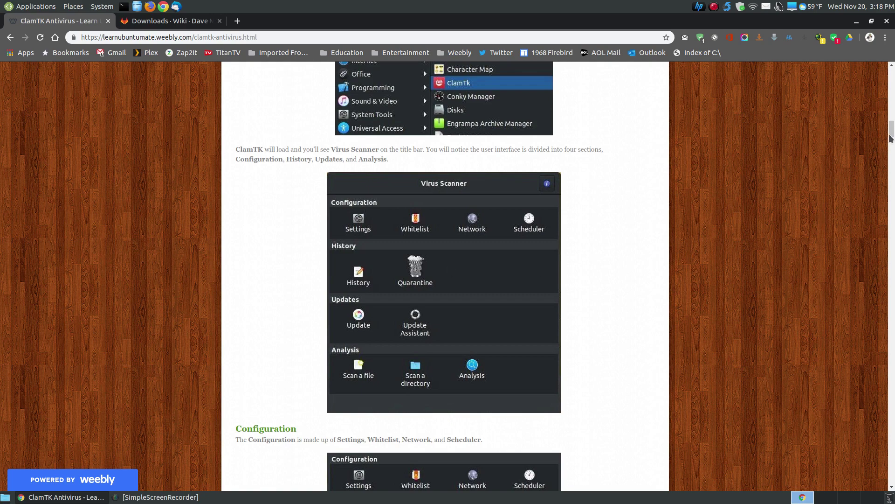
Step: Scroll past the Configuration and Settings sections to the 'Scan a file' Select a file screenshot
scroll(891, 129, down, 3)
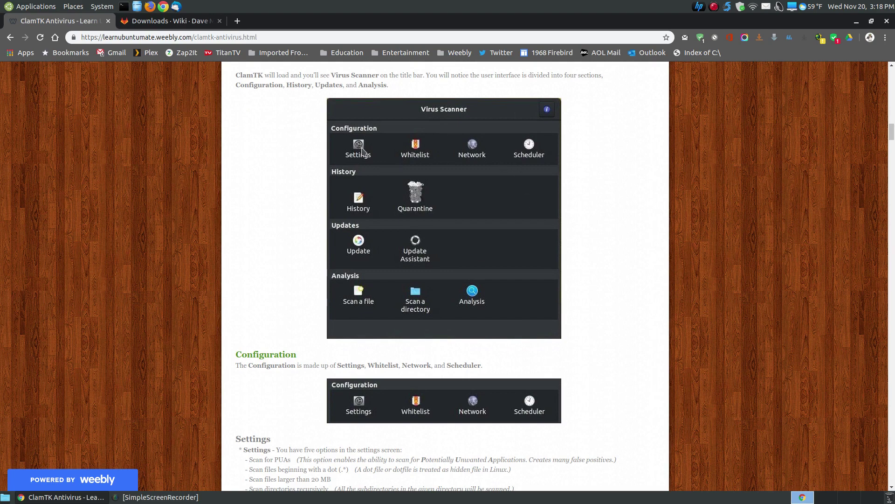
scroll(720, 315, down, 5)
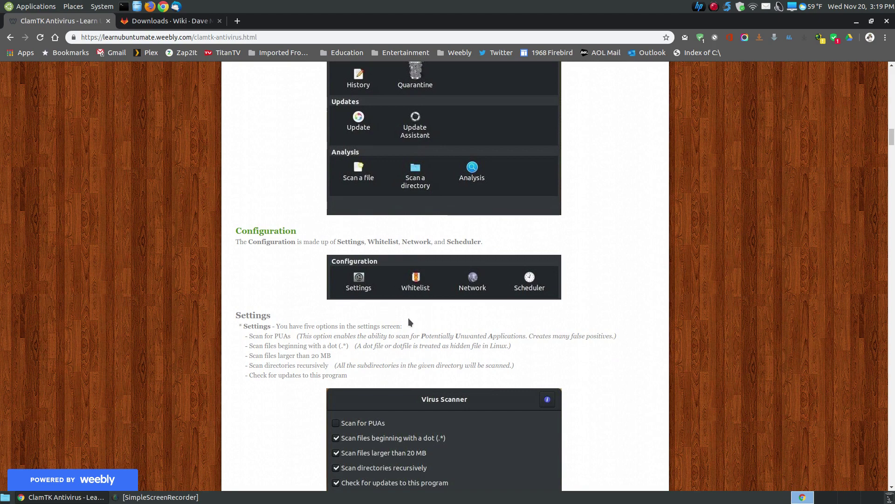
scroll(411, 310, down, 2)
scroll(411, 308, up, 6)
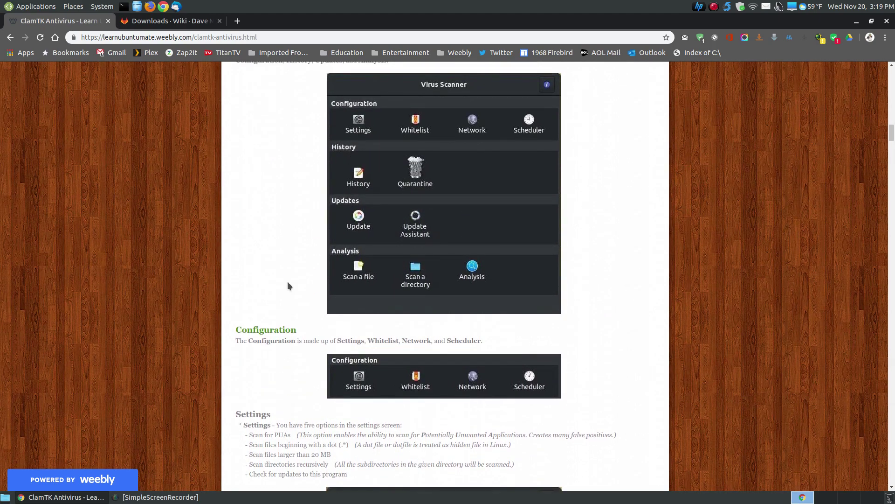
scroll(290, 309, down, 3)
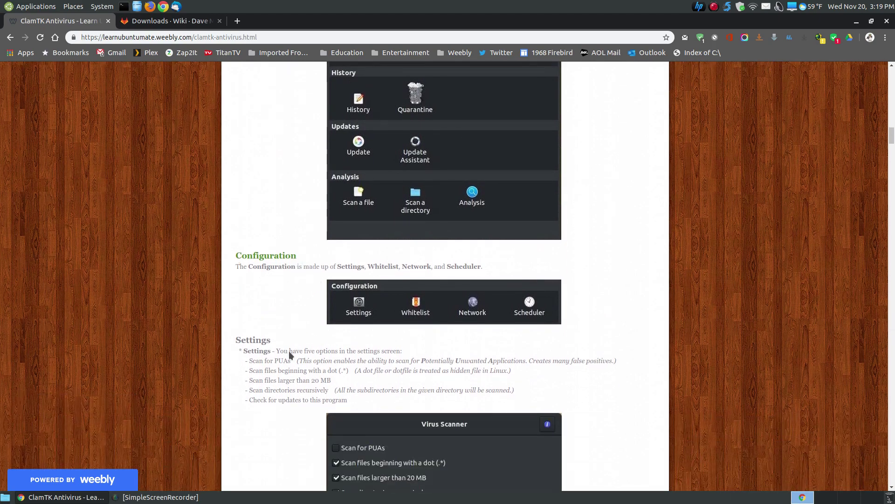
scroll(383, 432, up, 4)
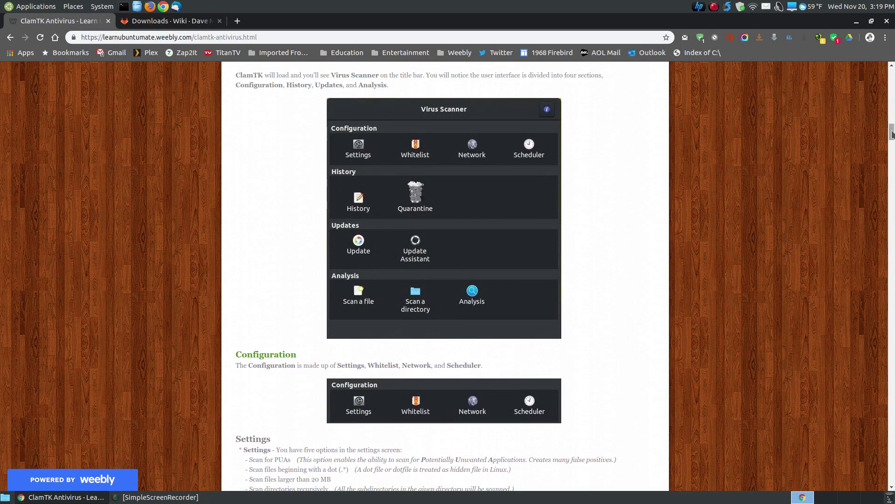
drag(892, 134, 891, 243)
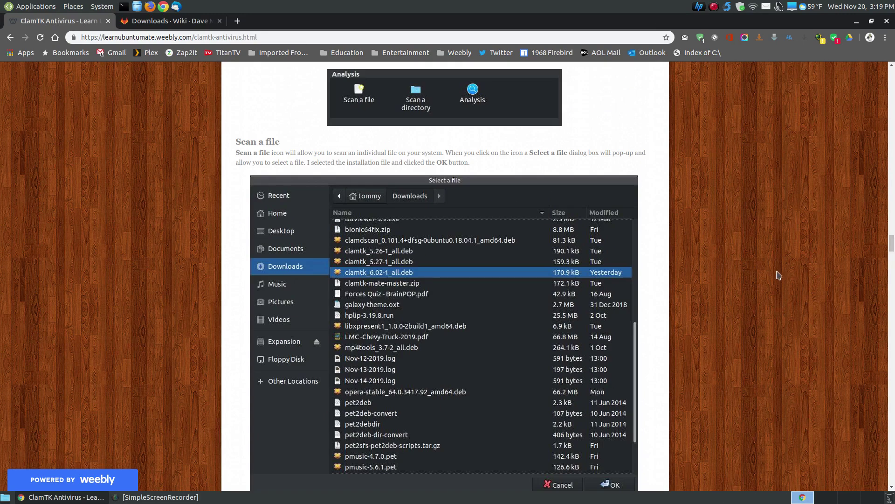
Step: Scroll just past the Select a file image to show the 'Please wait... Preparing' dialog screenshot
scroll(779, 276, down, 1)
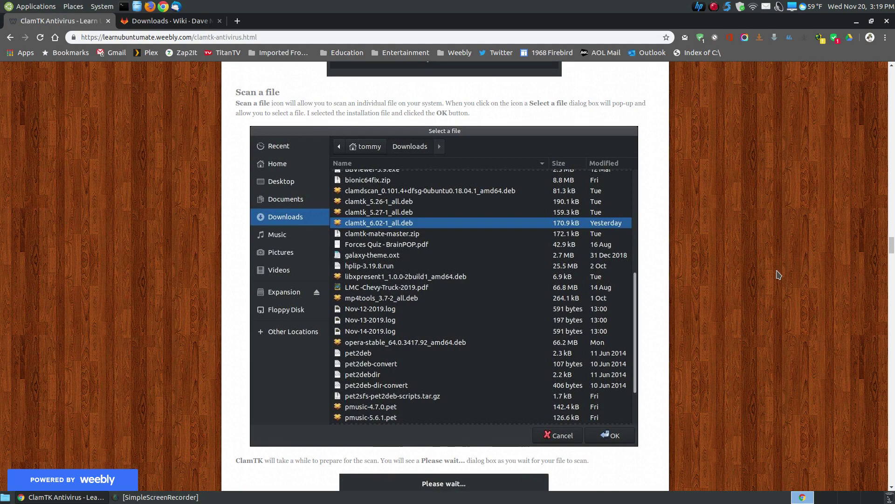
scroll(779, 275, down, 1)
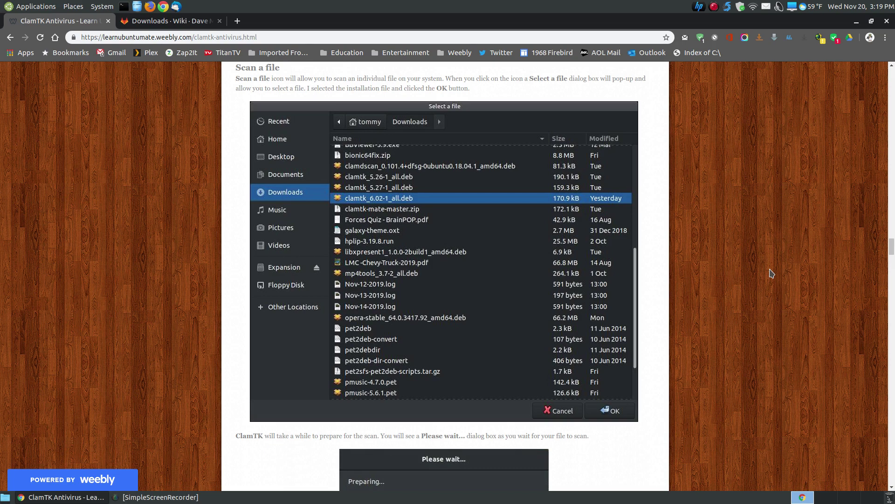
scroll(771, 273, up, 1)
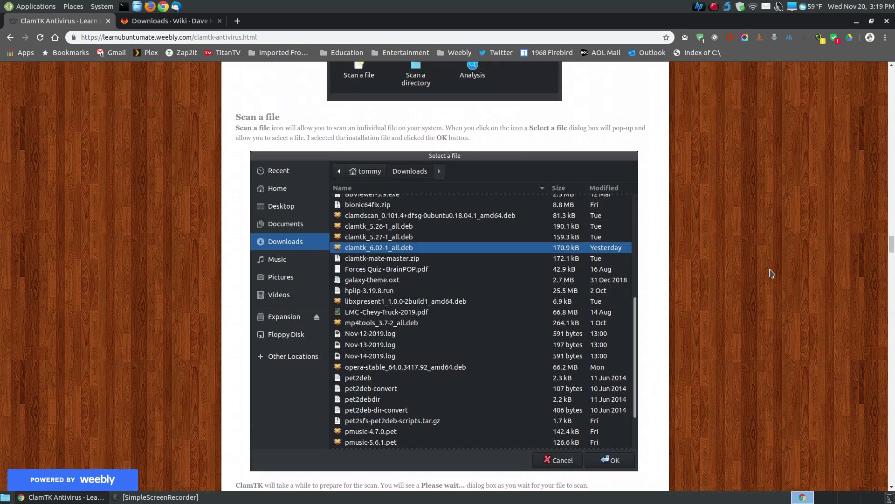
scroll(771, 273, down, 1)
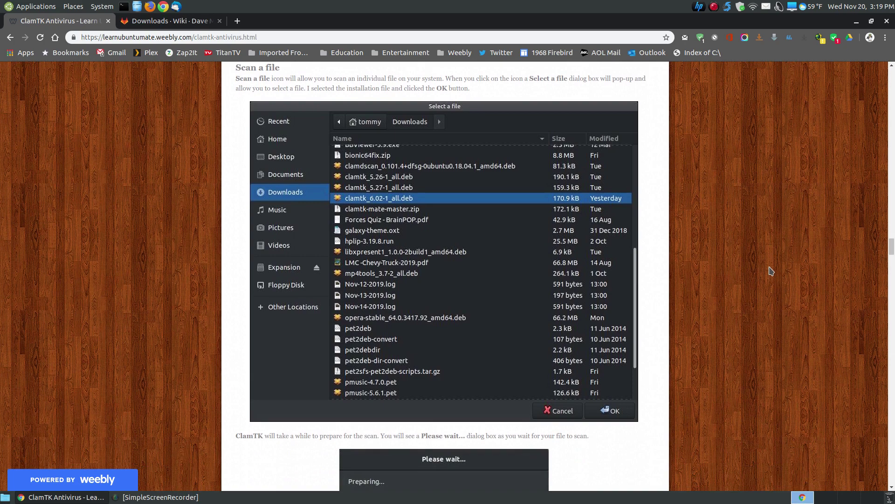
Step: Scroll down to the theme discussion showing the Virus Scanner in light and dark themes
scroll(771, 273, down, 1)
scroll(772, 273, up, 2)
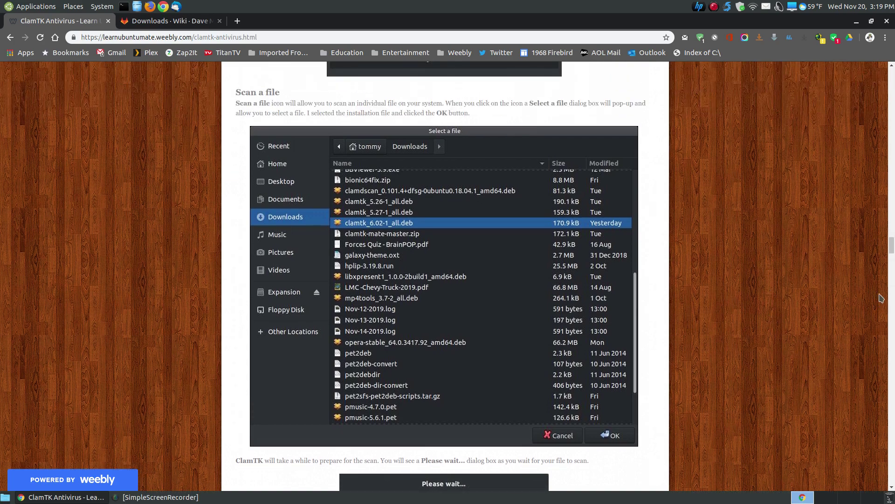
drag(891, 248, 891, 458)
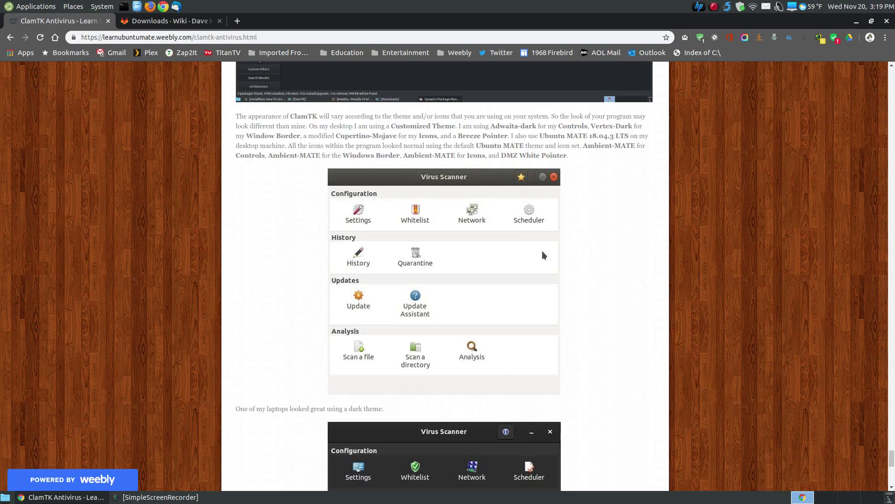
scroll(507, 247, down, 2)
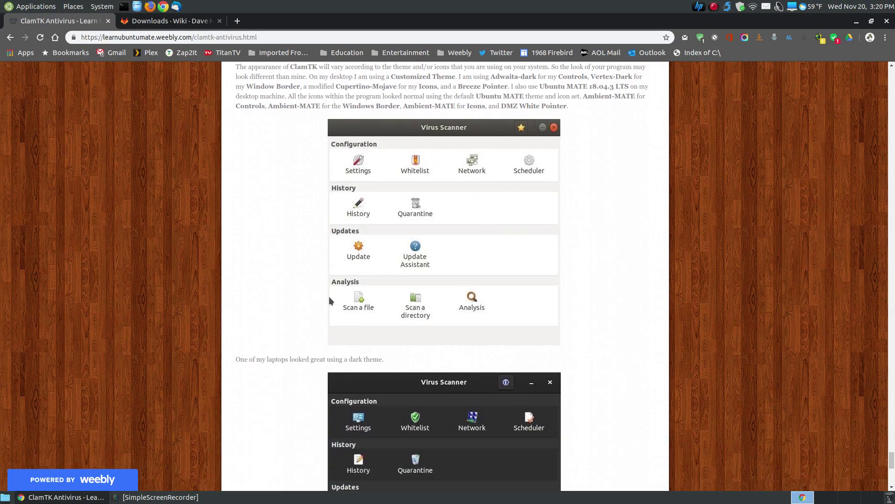
scroll(784, 297, down, 6)
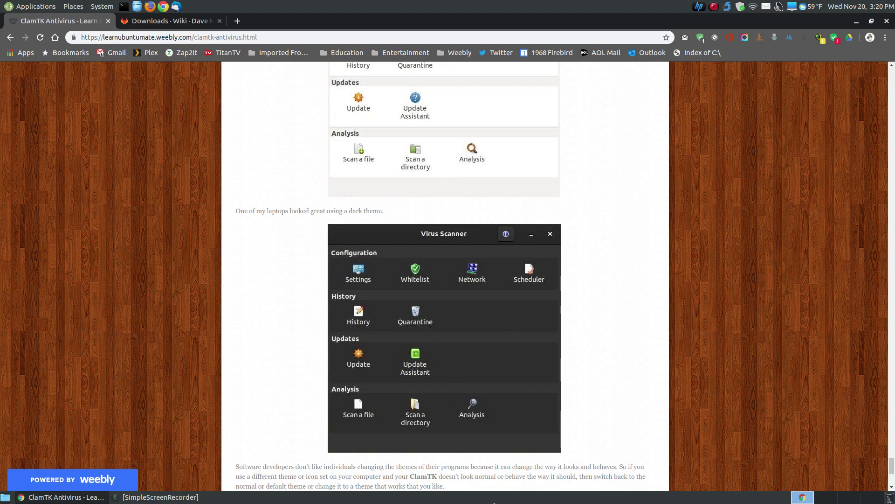
Step: Minimize Chrome, launch ClamTk from Applications > Accessories, and shift its window slightly left
click(857, 23)
click(28, 9)
mouse_move(39, 20)
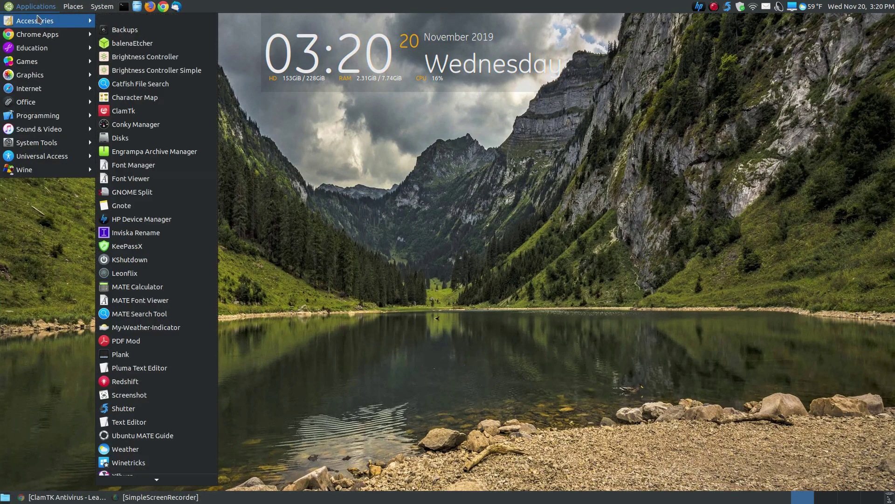
click(138, 113)
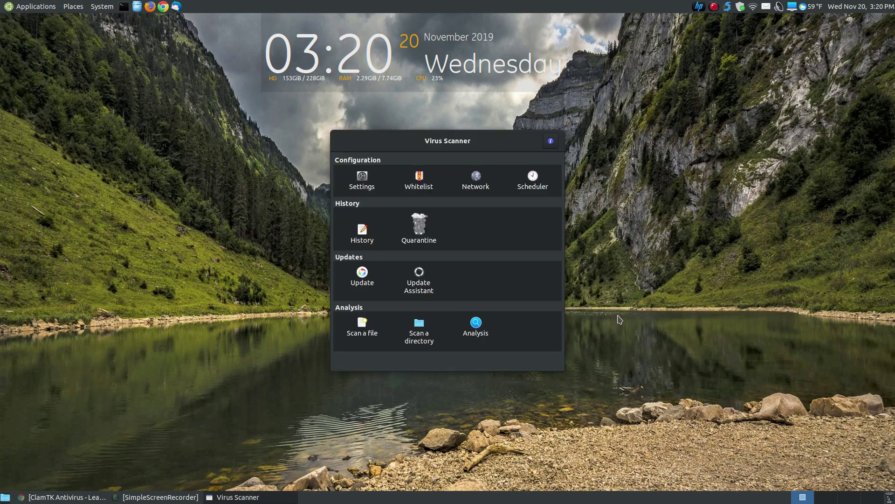
drag(445, 145, 421, 147)
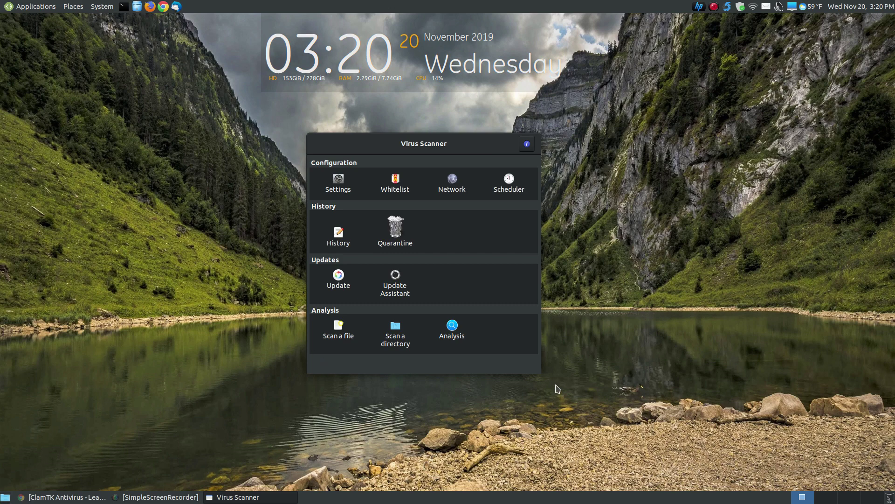
click(527, 145)
drag(562, 82, 456, 155)
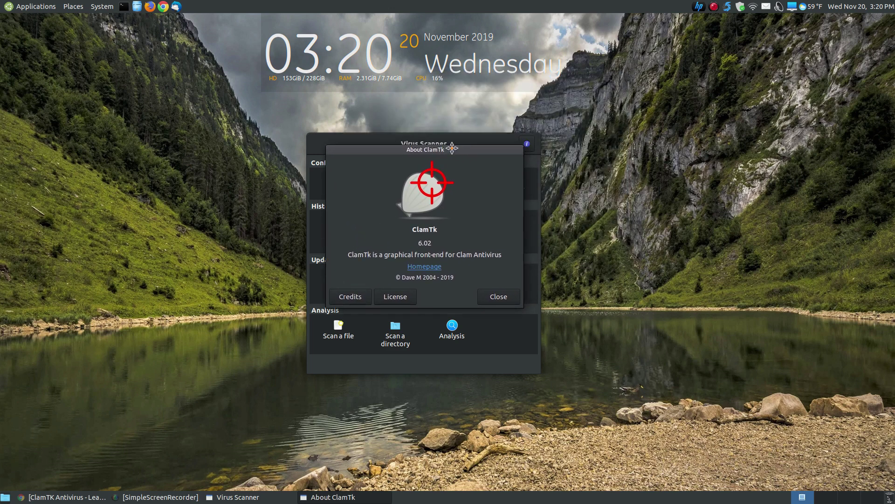
drag(437, 277, 422, 277)
click(429, 277)
click(363, 299)
click(364, 300)
click(401, 303)
click(401, 304)
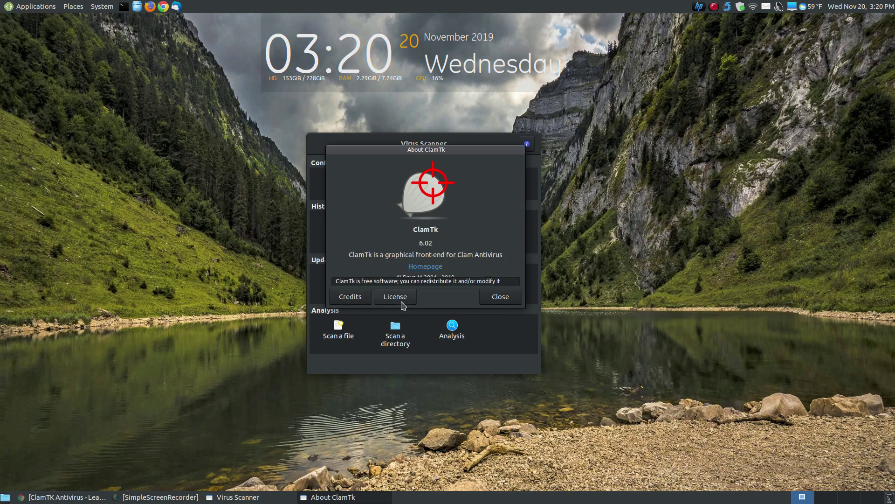
click(494, 297)
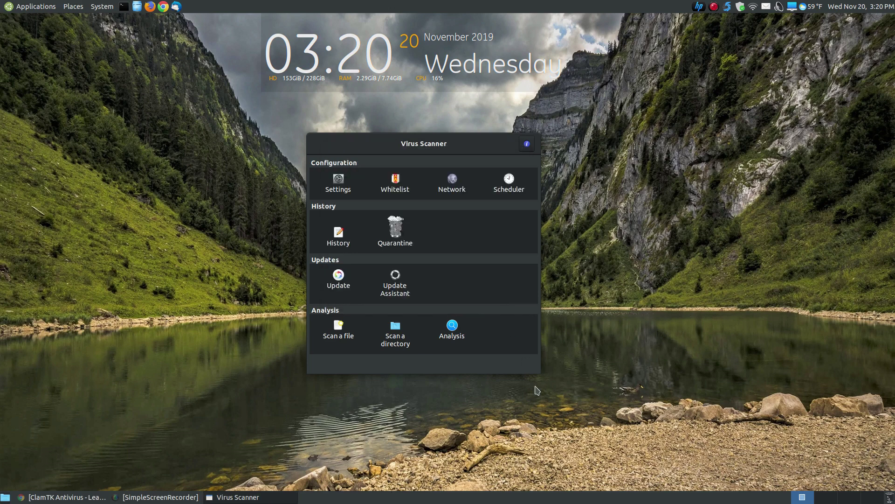
Step: View ClamTk's Settings options, then bring the Chrome tutorial back to the front
click(340, 189)
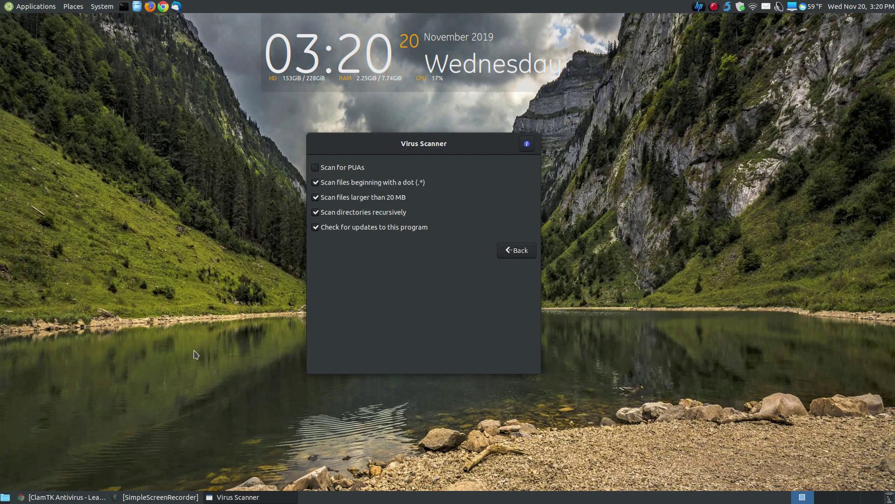
click(66, 496)
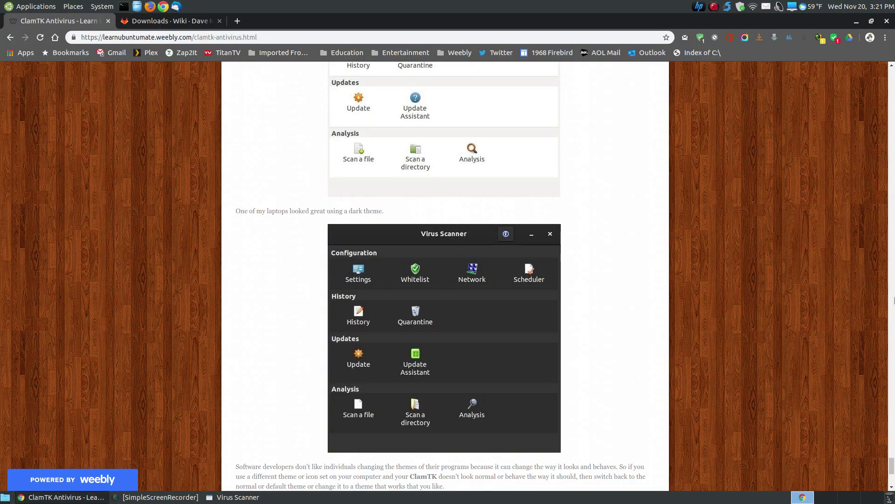
Step: Read the tutorial's Settings section on the Potentially Unwanted Applications option, then minimize Chrome
drag(889, 468, 890, 140)
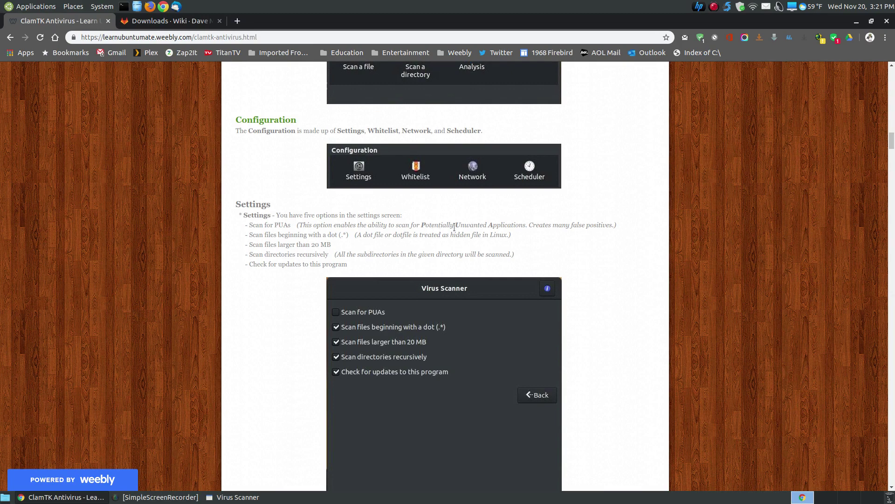
drag(527, 222, 423, 225)
click(479, 225)
click(856, 22)
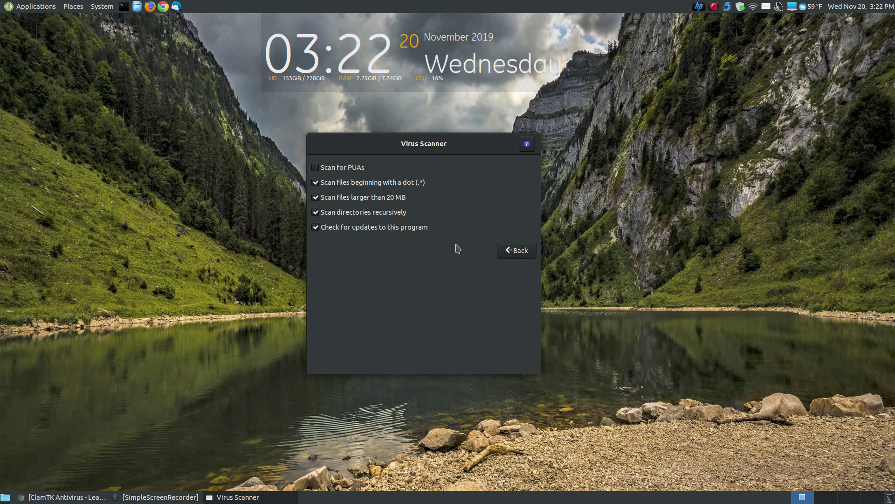
Step: Go Back from the Settings page to the Virus Scanner's Configuration, History, Updates and Analysis overview
click(518, 252)
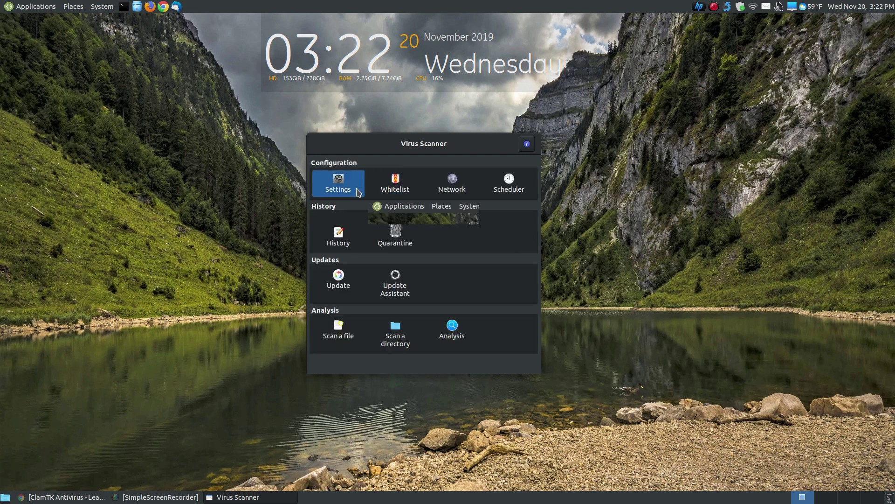
click(399, 190)
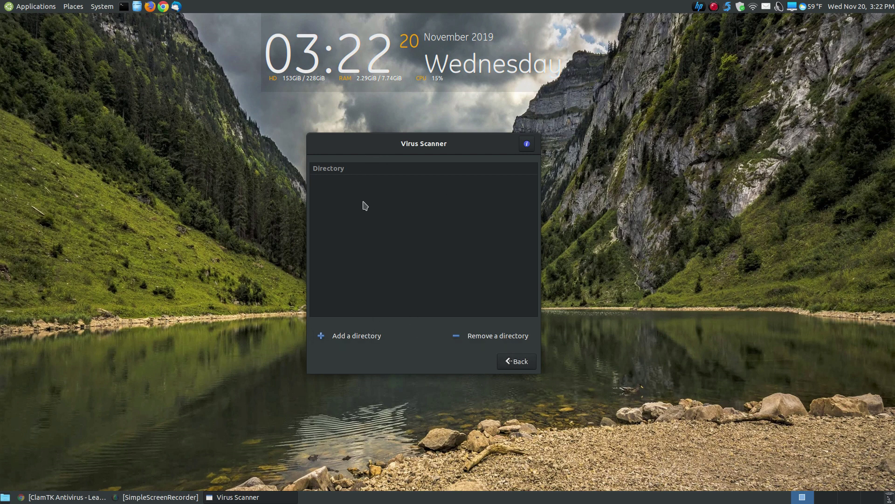
click(526, 364)
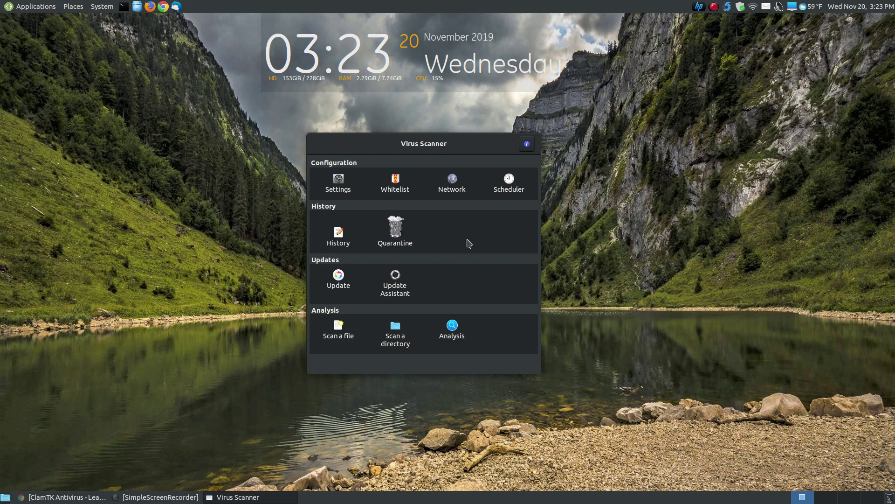
click(461, 184)
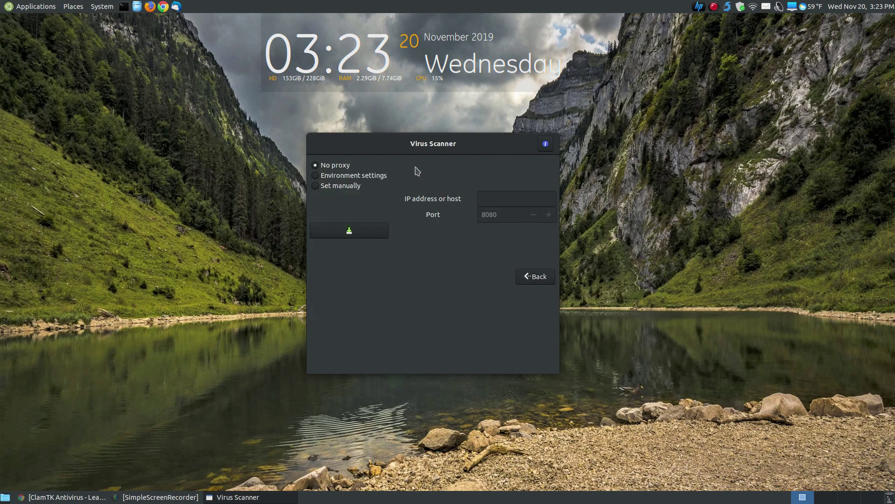
click(523, 277)
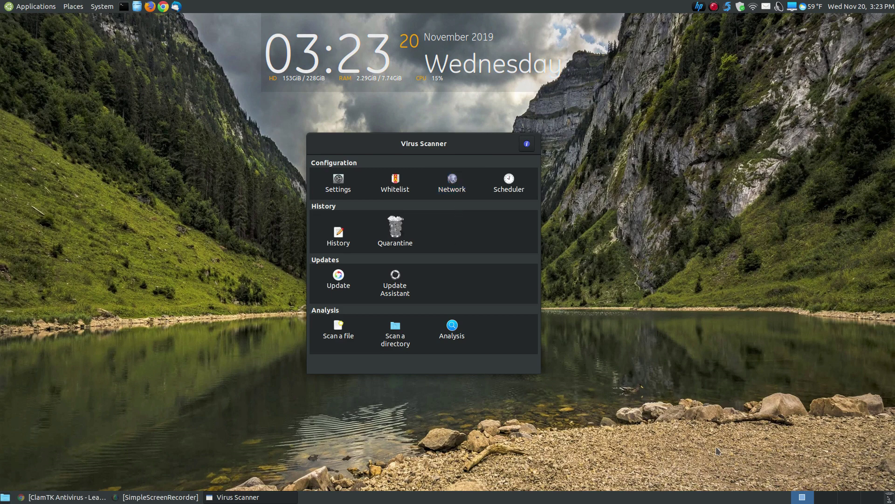
click(519, 195)
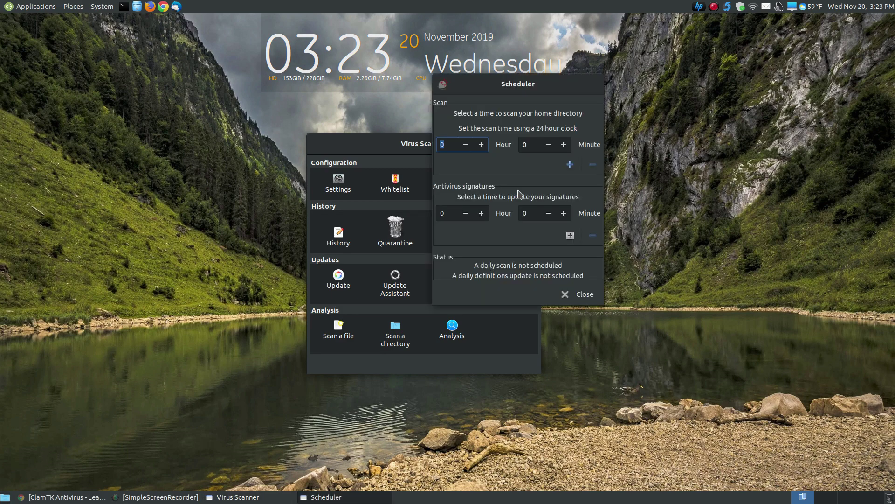
drag(513, 88, 442, 143)
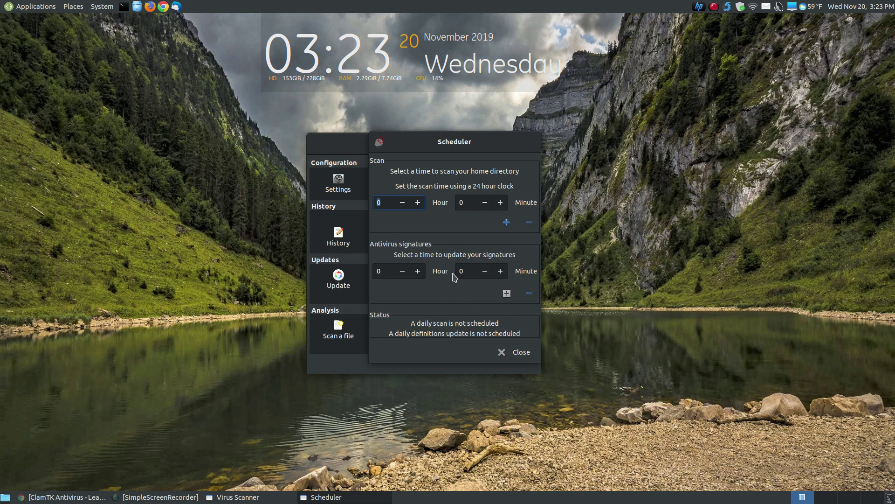
click(505, 355)
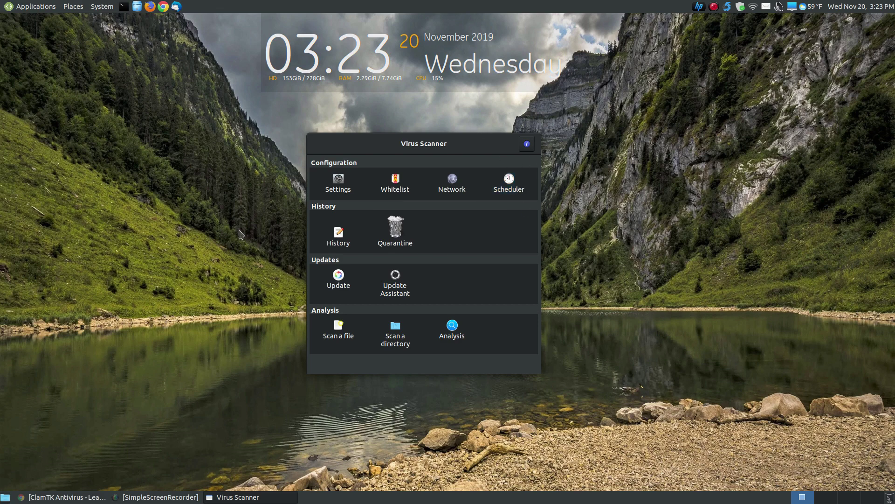
click(355, 231)
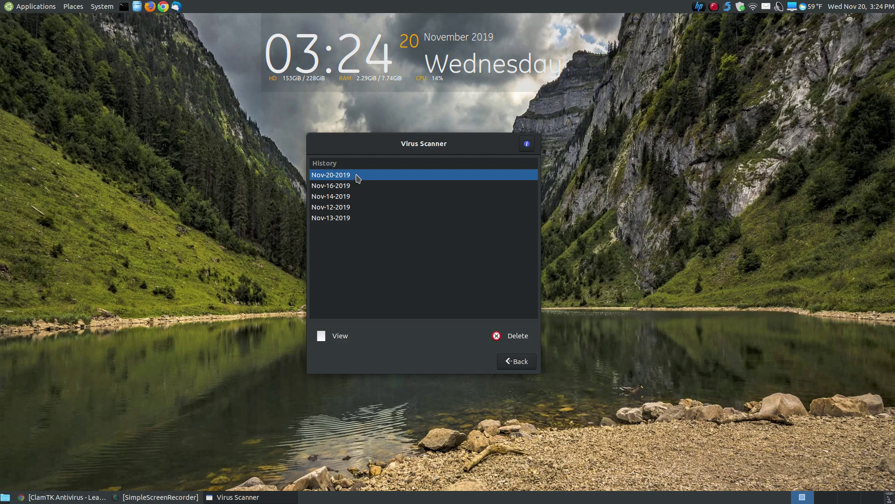
click(340, 336)
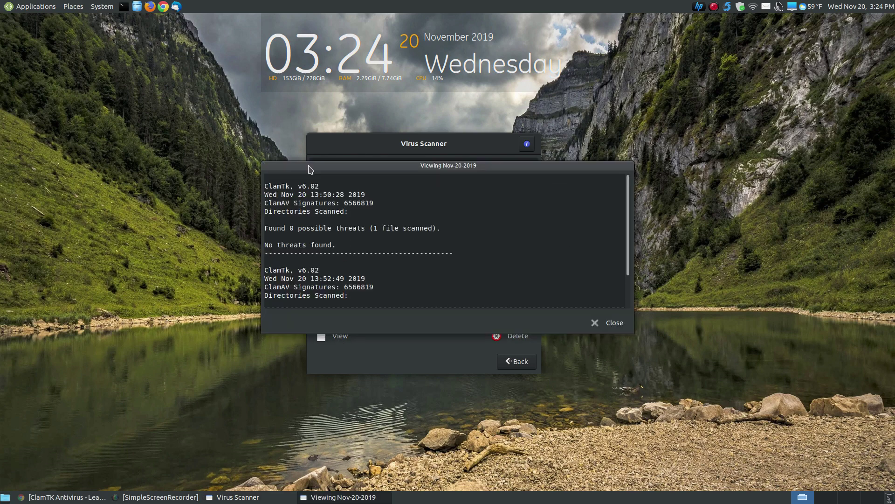
click(609, 323)
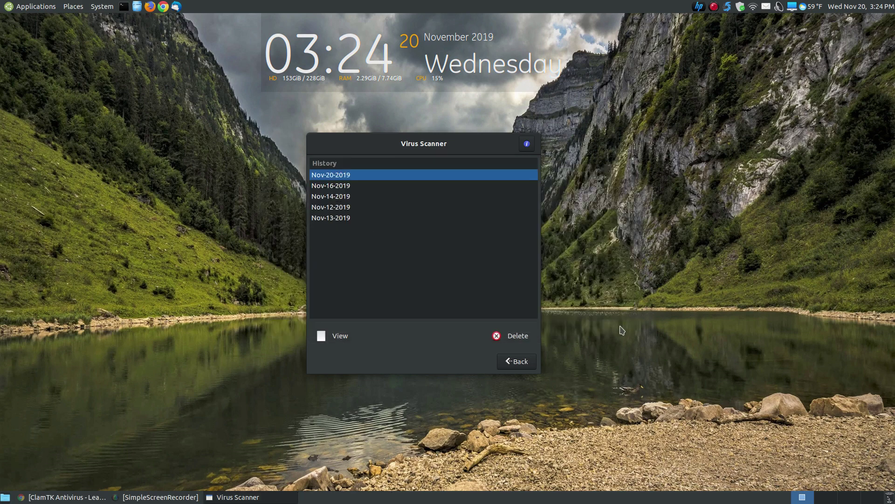
click(509, 364)
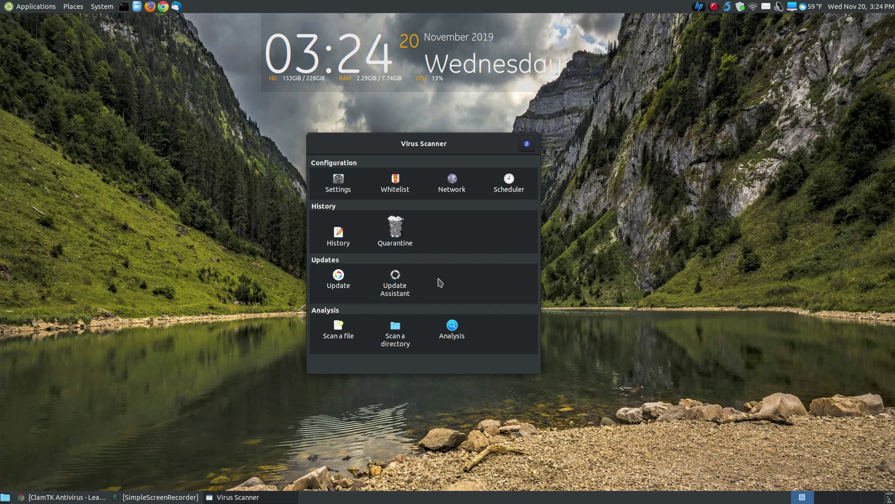
click(387, 216)
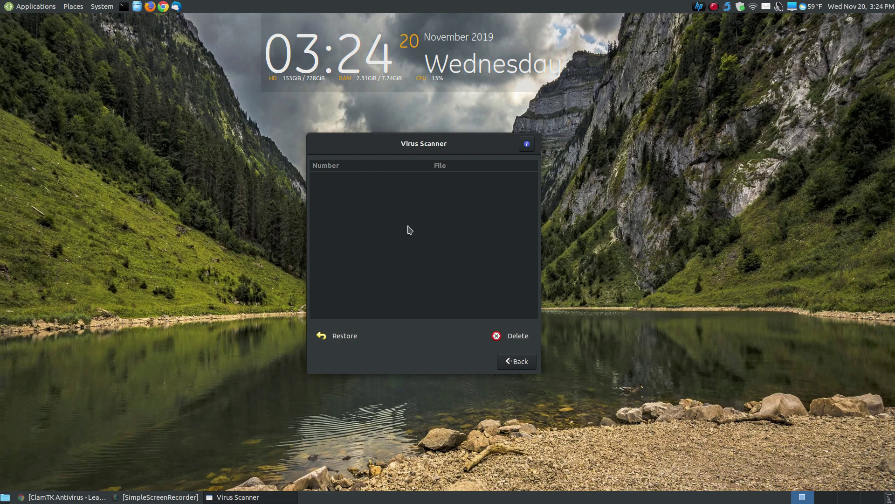
click(515, 361)
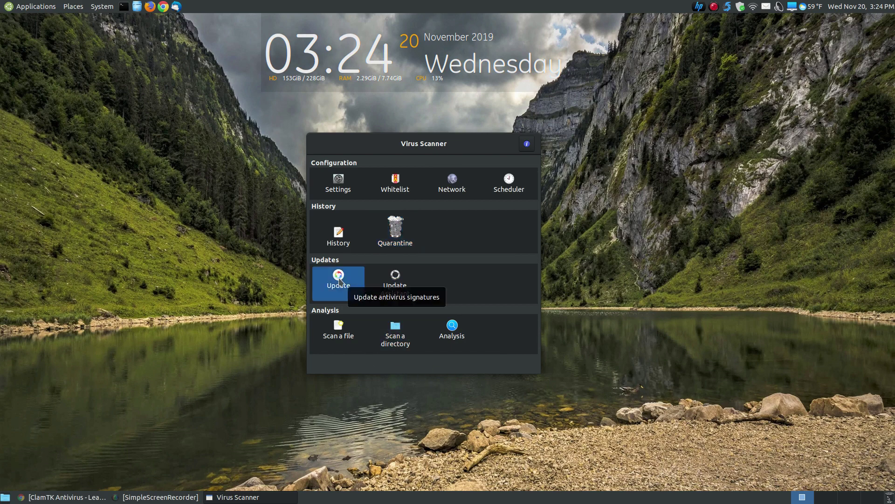
Step: Check that the Update Assistant is set to manual signature updates, then go back to the main menu
click(395, 287)
click(397, 285)
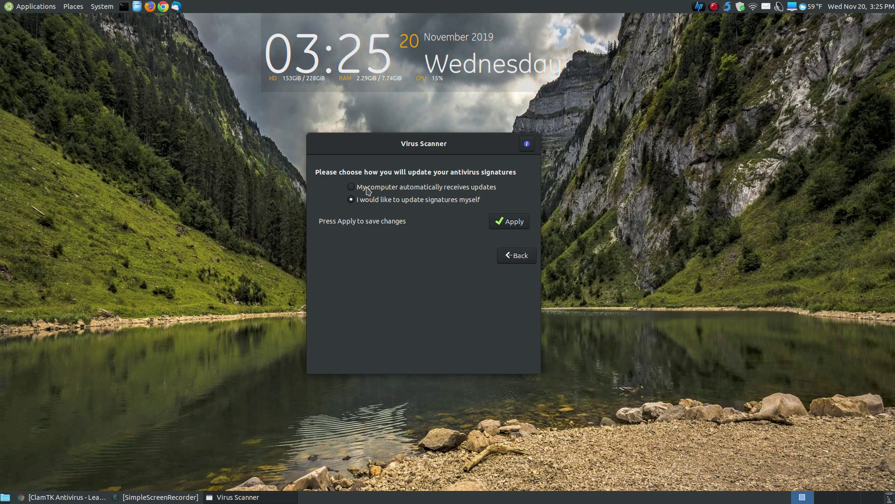
click(507, 257)
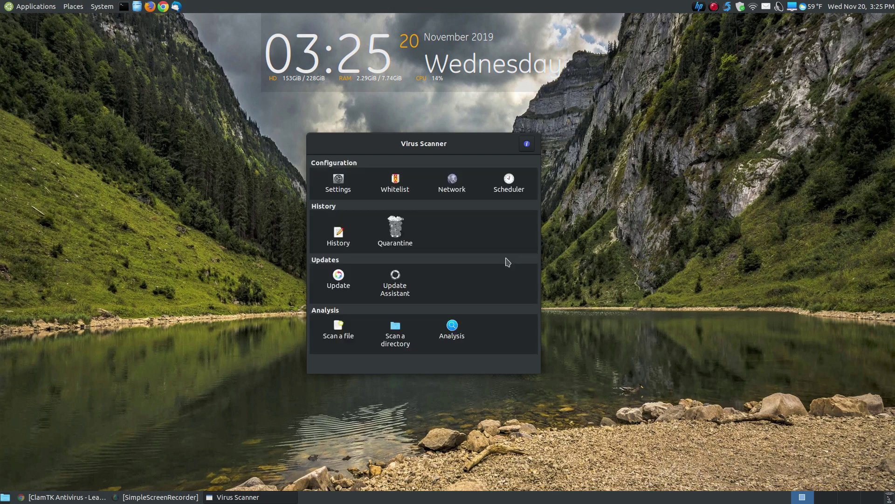
click(346, 286)
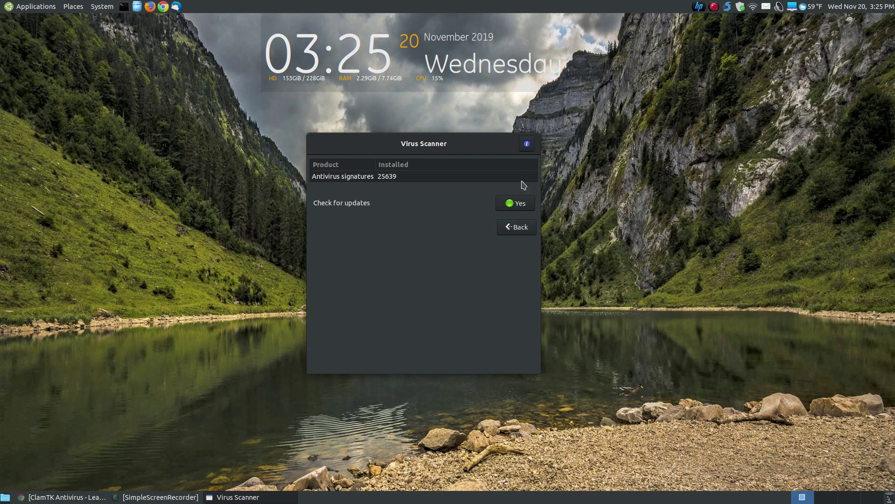
click(518, 227)
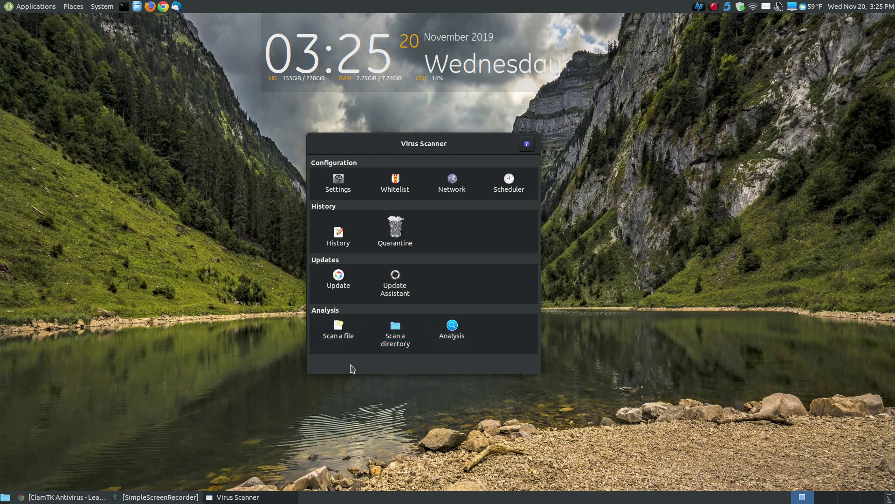
Step: Select clamtk_6.02-1_all.deb from Downloads in the file-scan chooser, then cancel without scanning
click(342, 332)
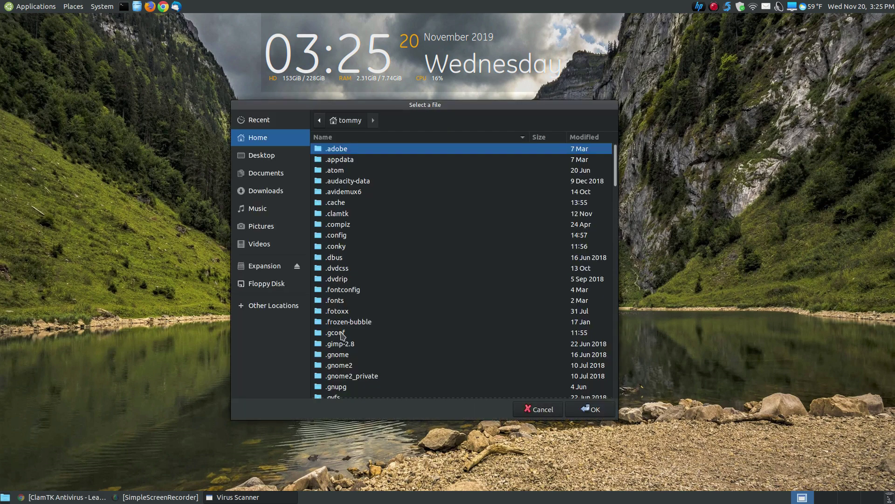
click(265, 190)
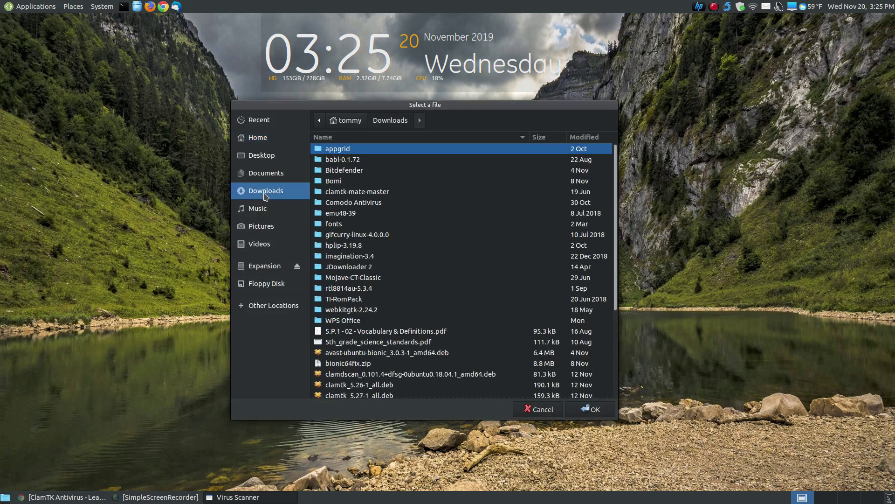
scroll(403, 350, down, 4)
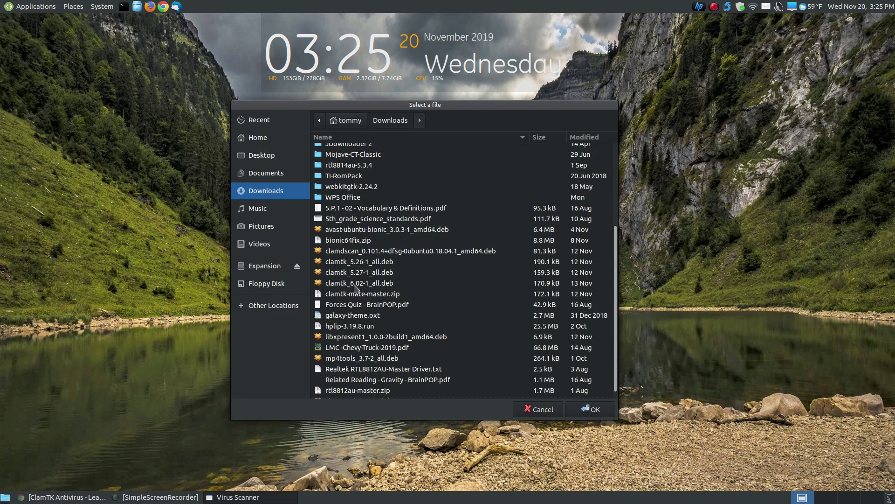
click(355, 286)
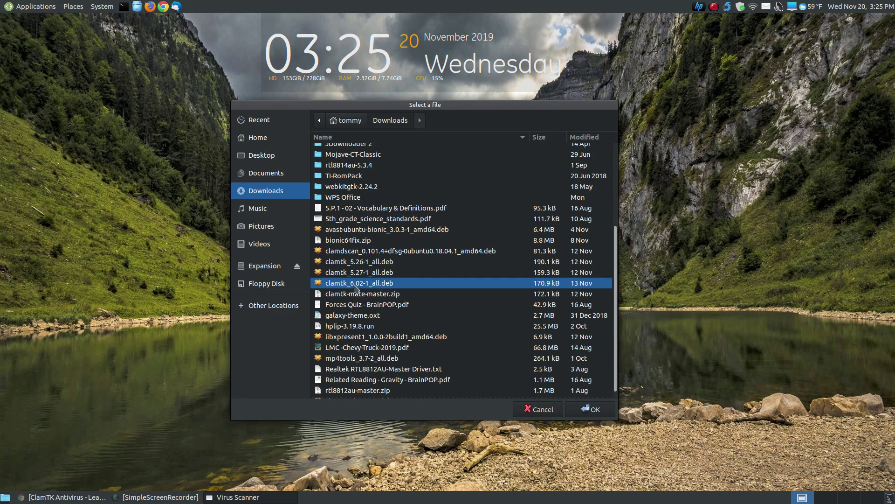
click(531, 411)
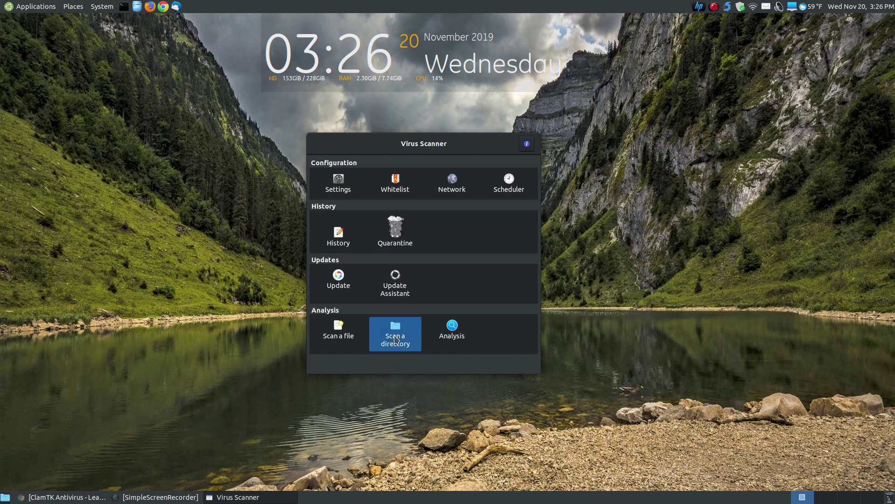
Step: Select the Bomi folder in Downloads in the directory-scan chooser, then cancel without scanning
click(408, 344)
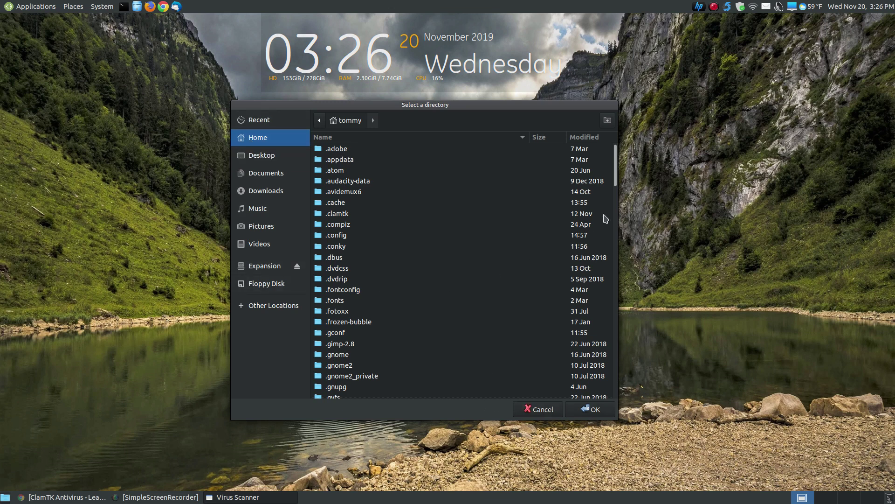
drag(621, 168, 603, 298)
scroll(603, 298, up, 15)
click(262, 199)
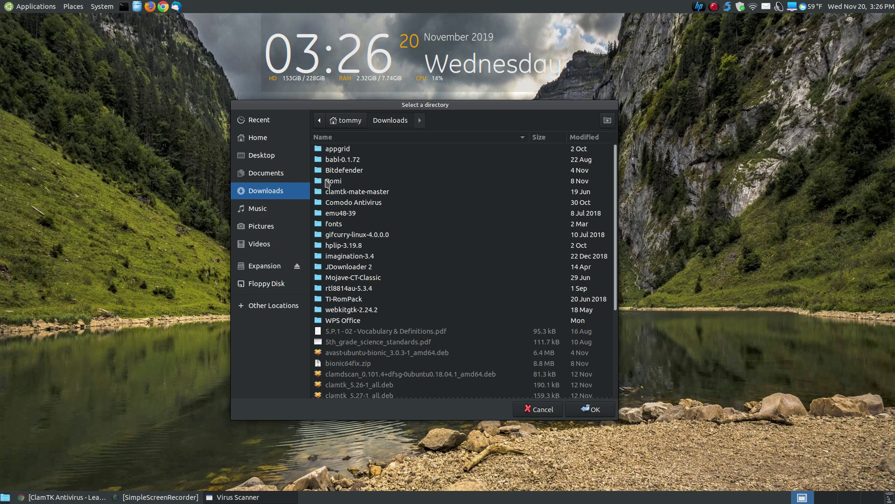
click(333, 185)
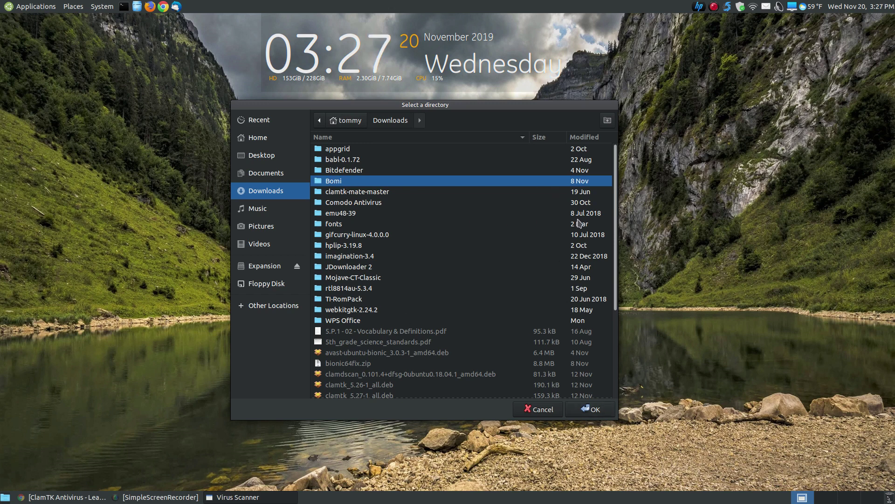
click(543, 413)
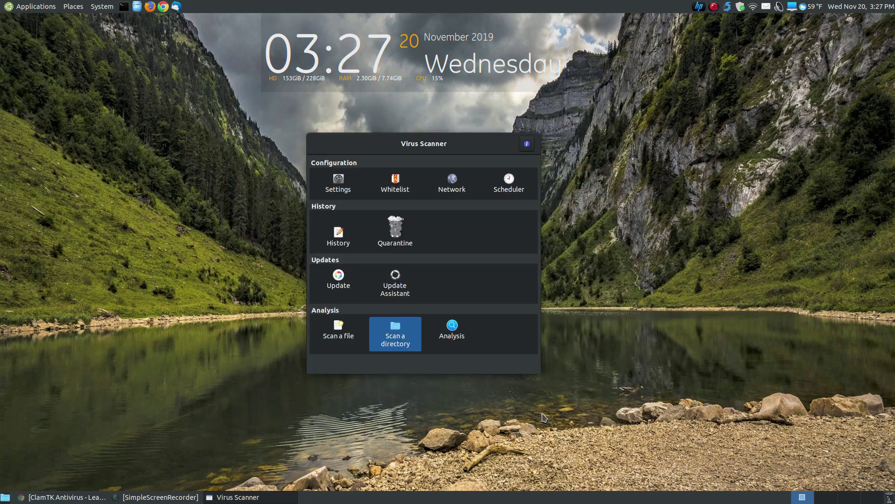
Step: Load Downloads/clamtk_6.02-1_all.deb into the Analysis window's file reputation check
click(454, 335)
drag(447, 258, 425, 181)
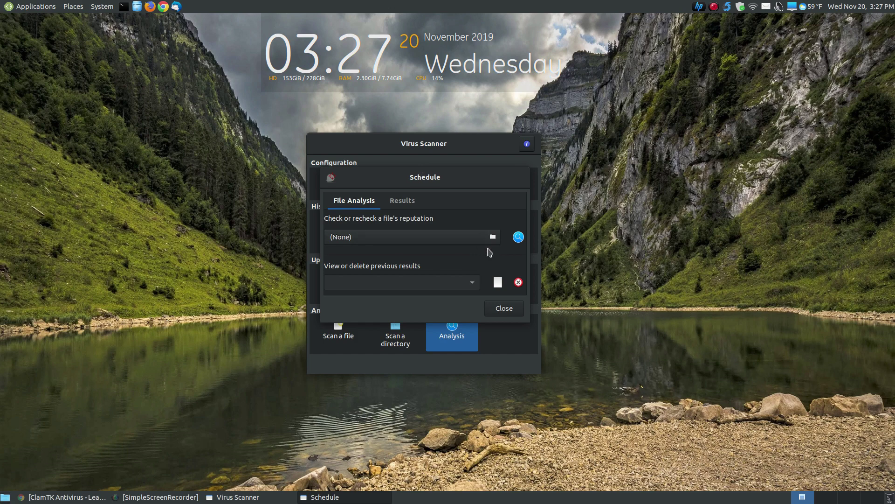
click(491, 241)
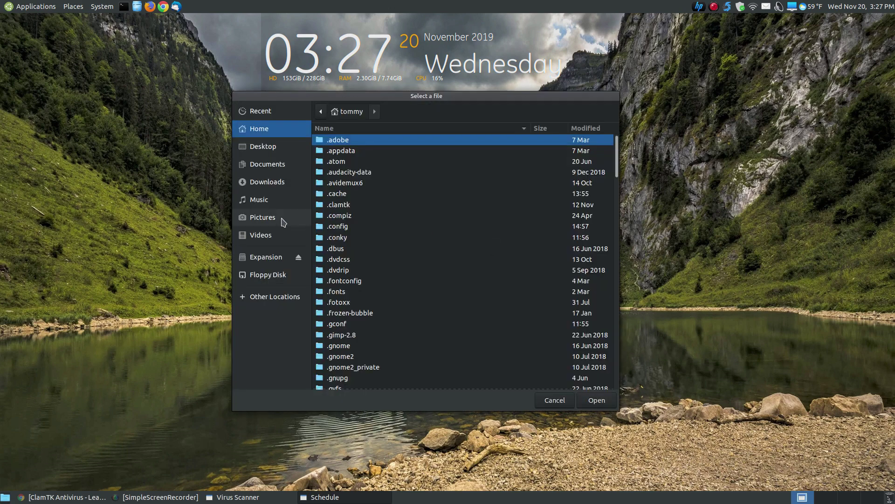
click(262, 184)
scroll(487, 322, down, 3)
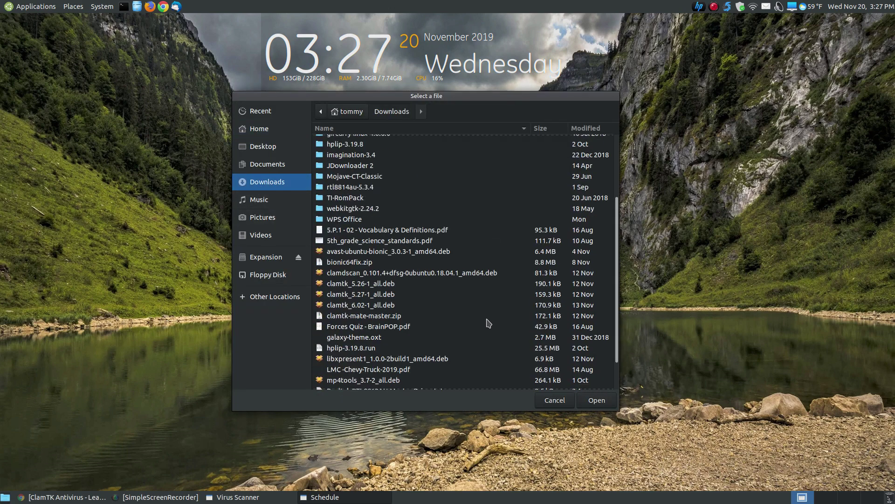
click(353, 306)
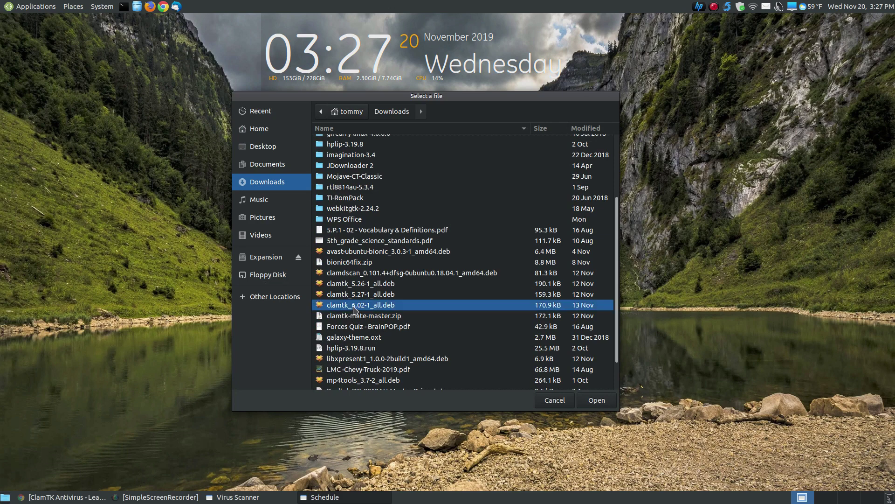
click(596, 401)
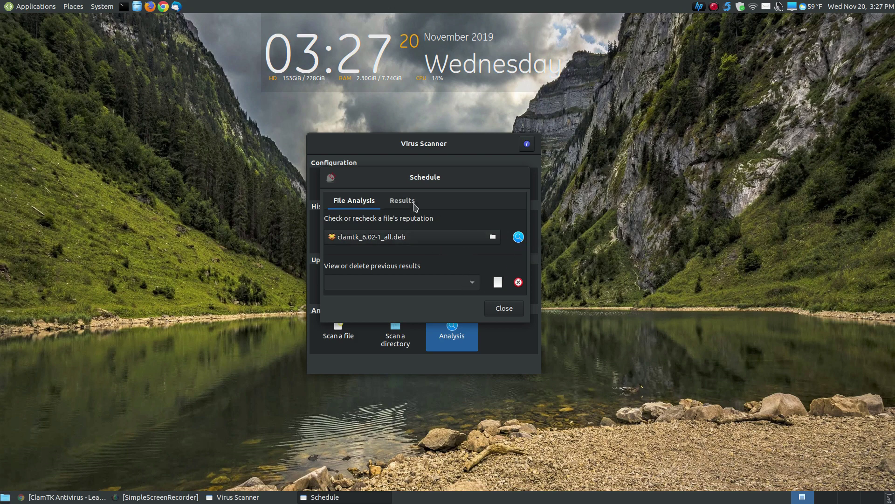
Step: View the empty Results table, return to File Analysis, and close the analysis window
click(413, 206)
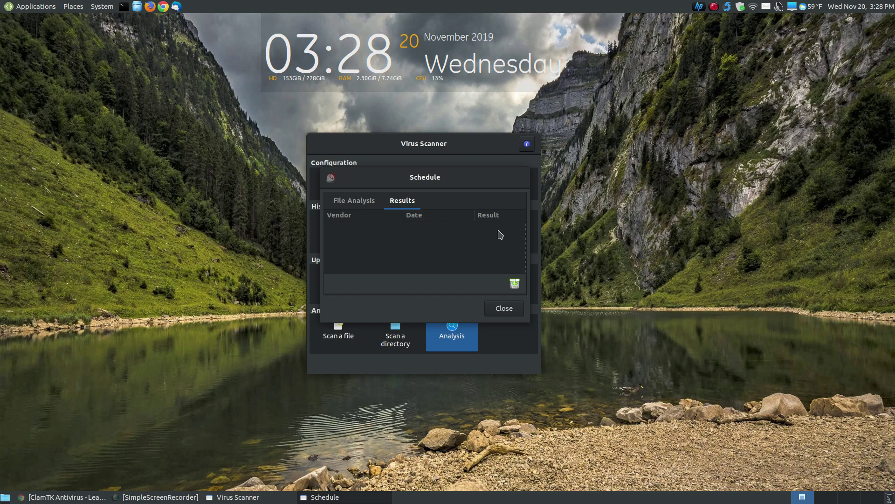
click(360, 205)
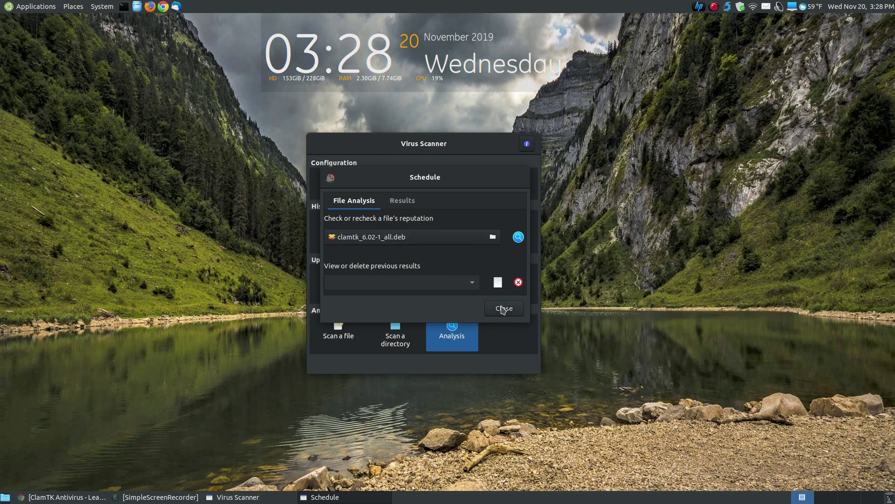
click(503, 310)
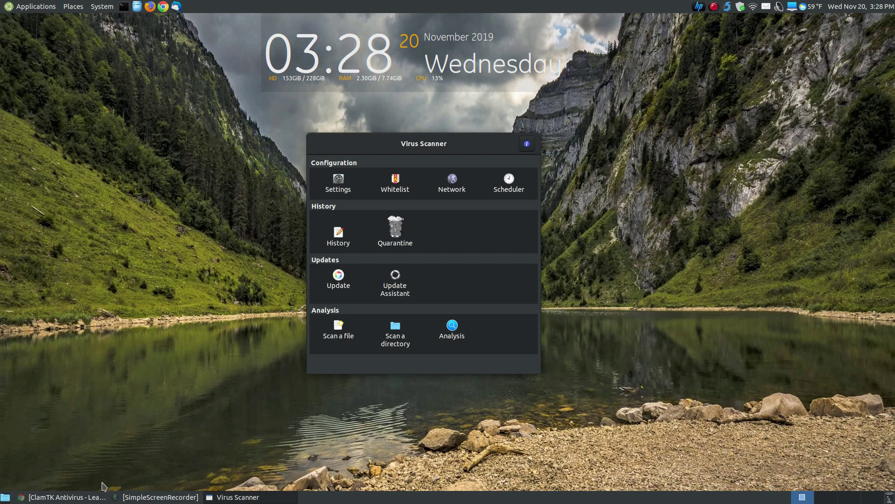
Step: Raise the ClamTK Antivirus tutorial page in Chrome from the taskbar
click(65, 498)
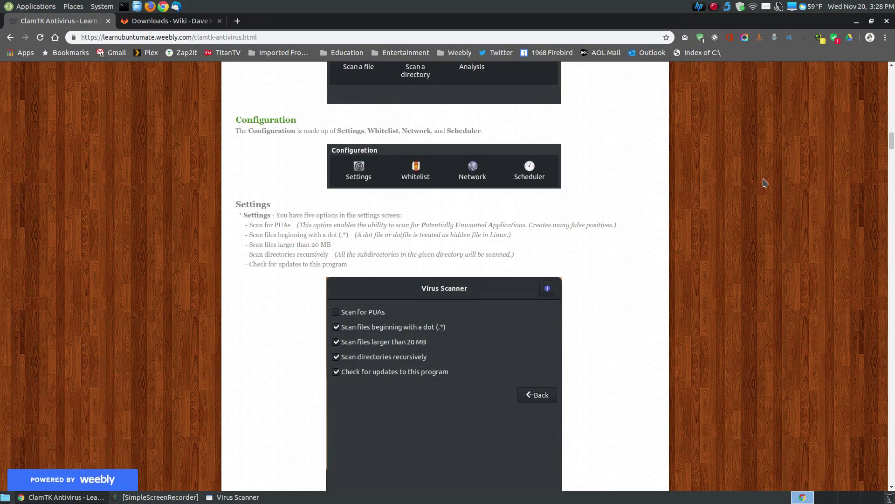
Step: Scroll the tutorial back to the ClamTK Antivirus for Linux intro and the About ClamTk screenshot
drag(890, 147, 870, 100)
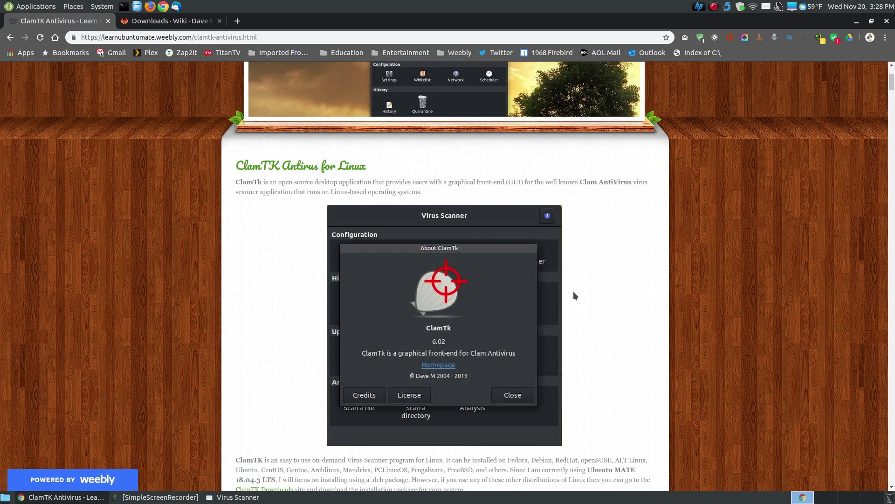
scroll(575, 303, down, 3)
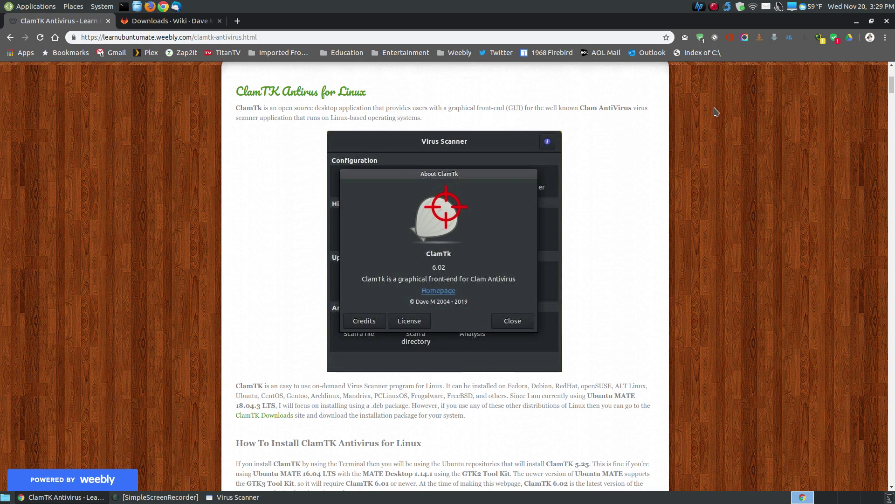
Step: Minimize Chrome and close the Virus Scanner window from its title-bar menu
click(858, 23)
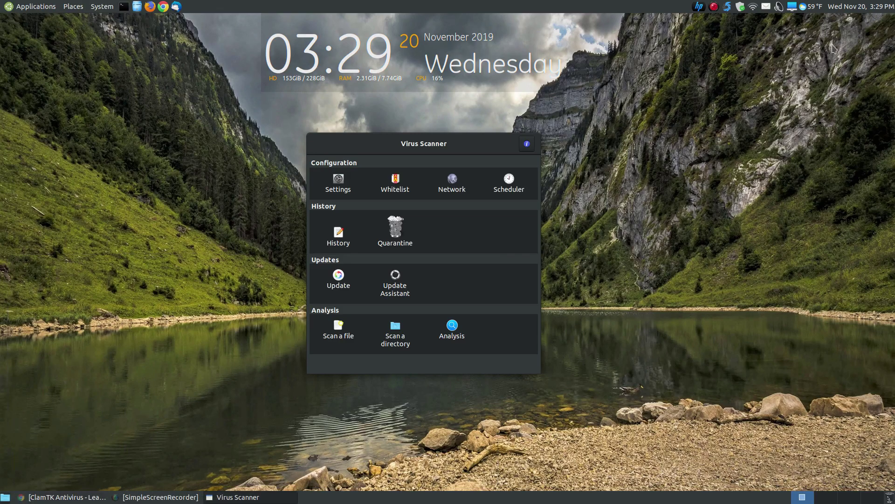
right_click(460, 152)
click(488, 254)
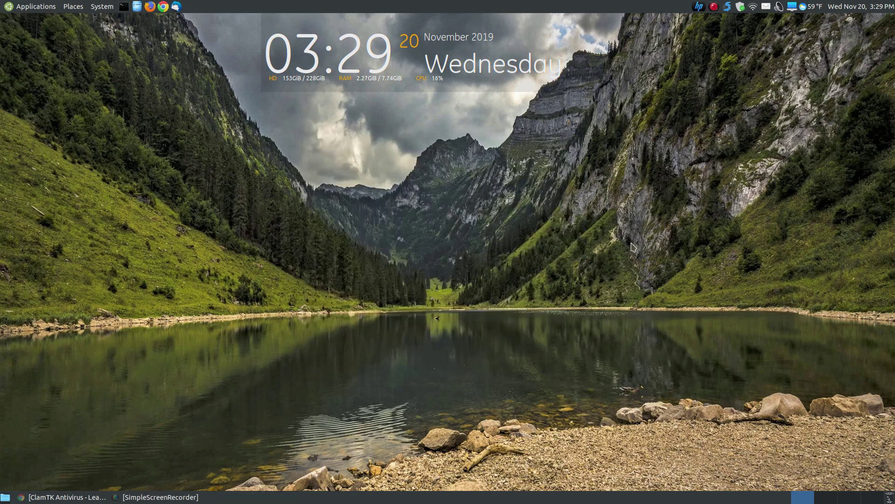